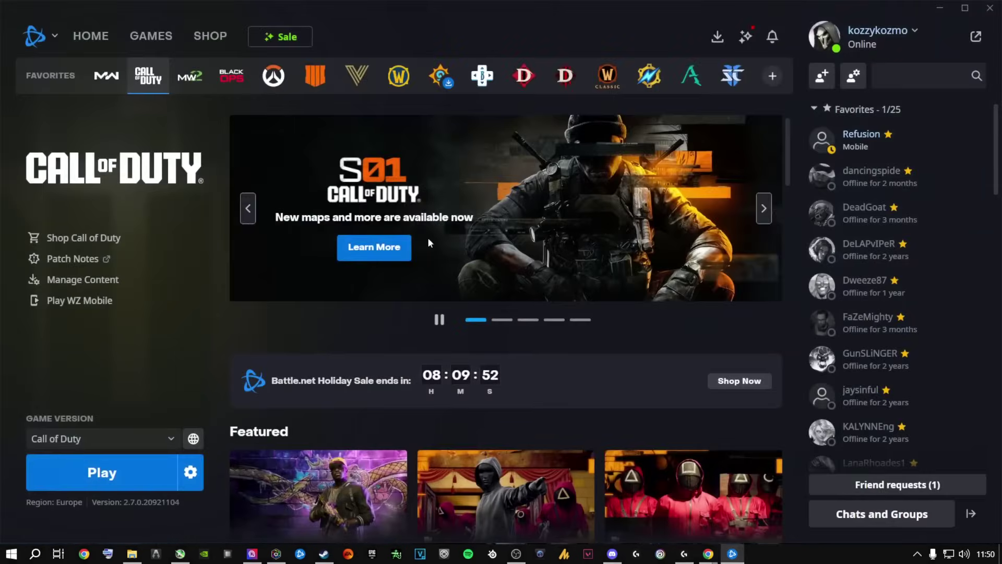
Minimize the Steam and Battle.net windows to reveal the desktop
key("alt+Tab")
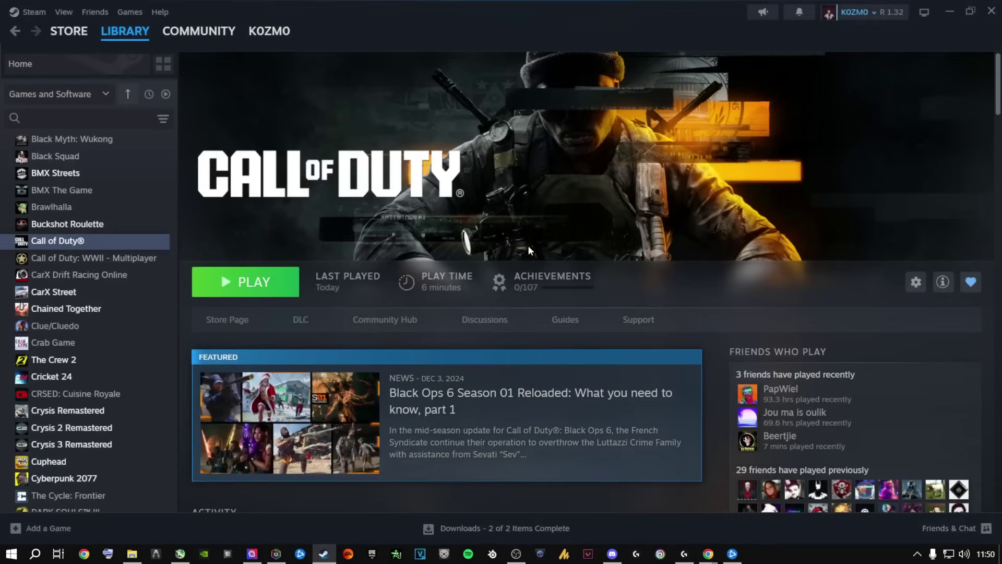
left_click(949, 12)
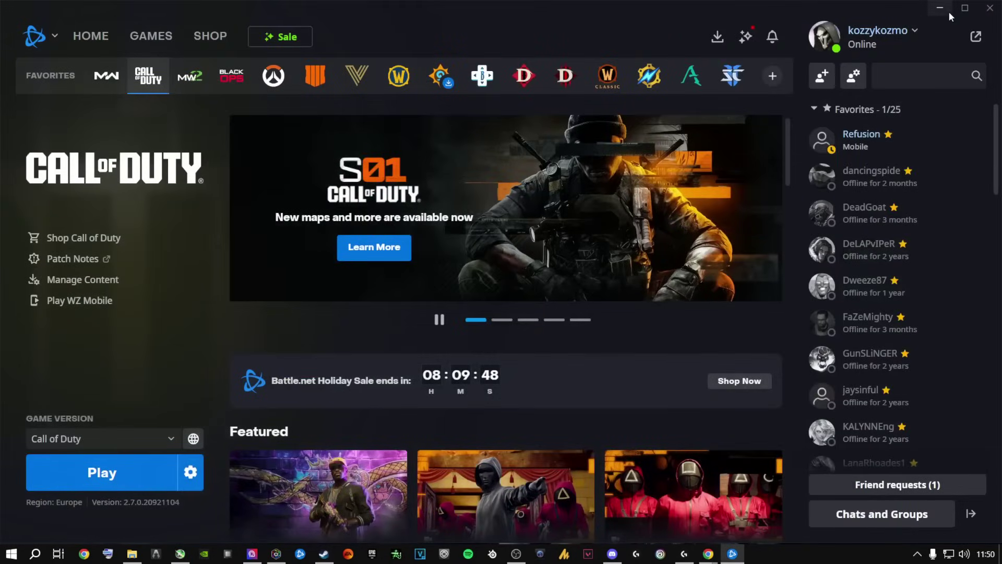
left_click(949, 11)
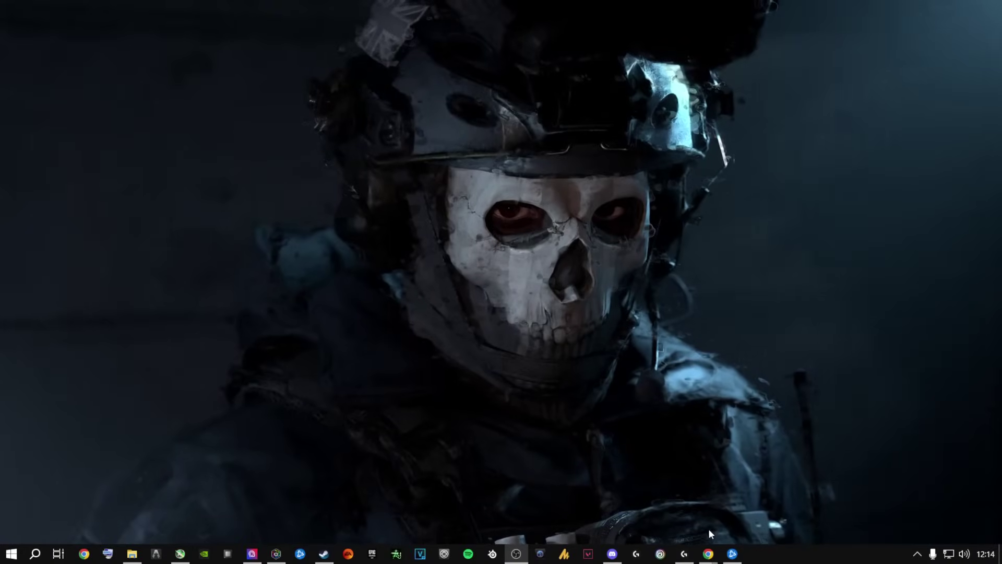
Bring Battle.net back up and check Call of Duty for updates
left_click(733, 554)
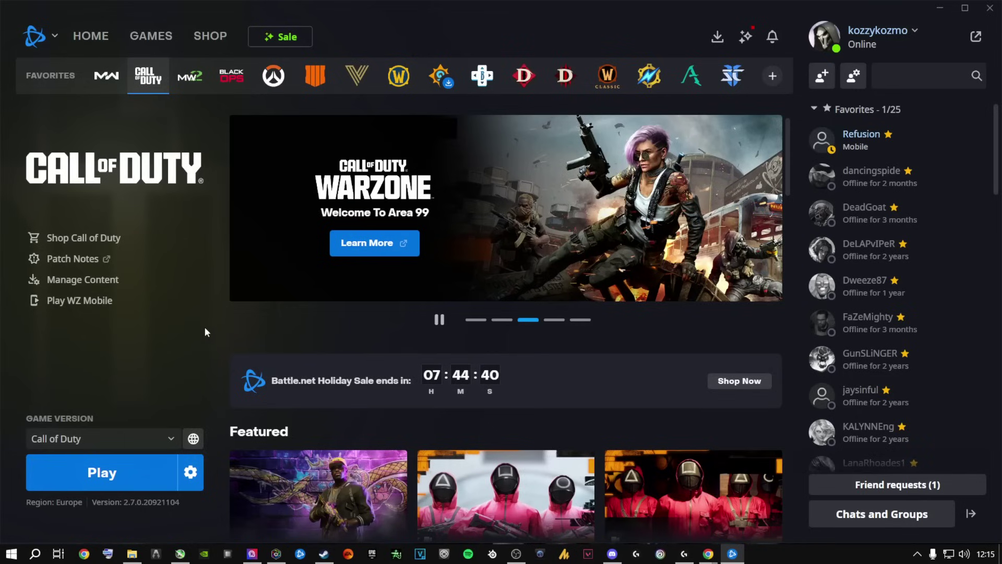
left_click(191, 474)
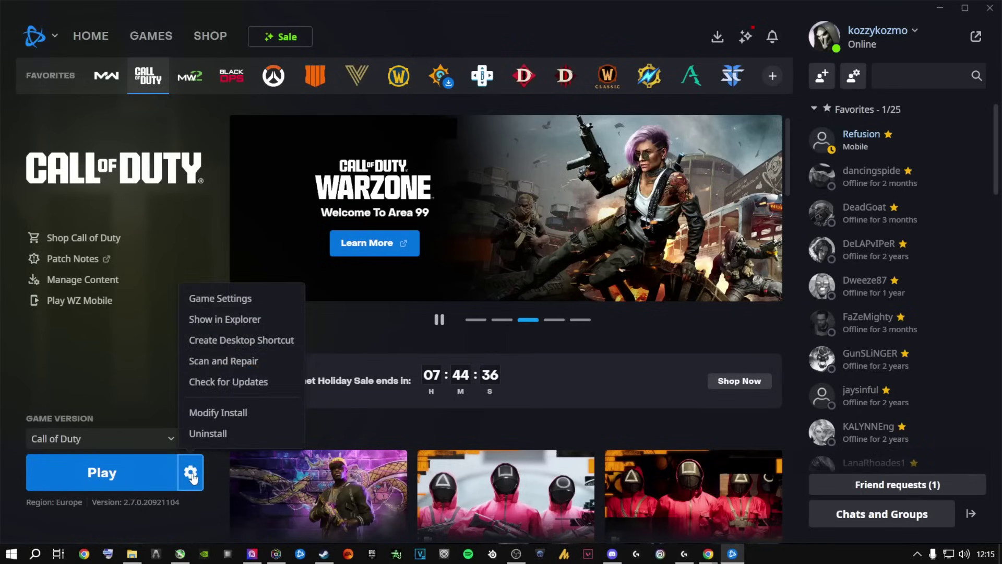
left_click(233, 382)
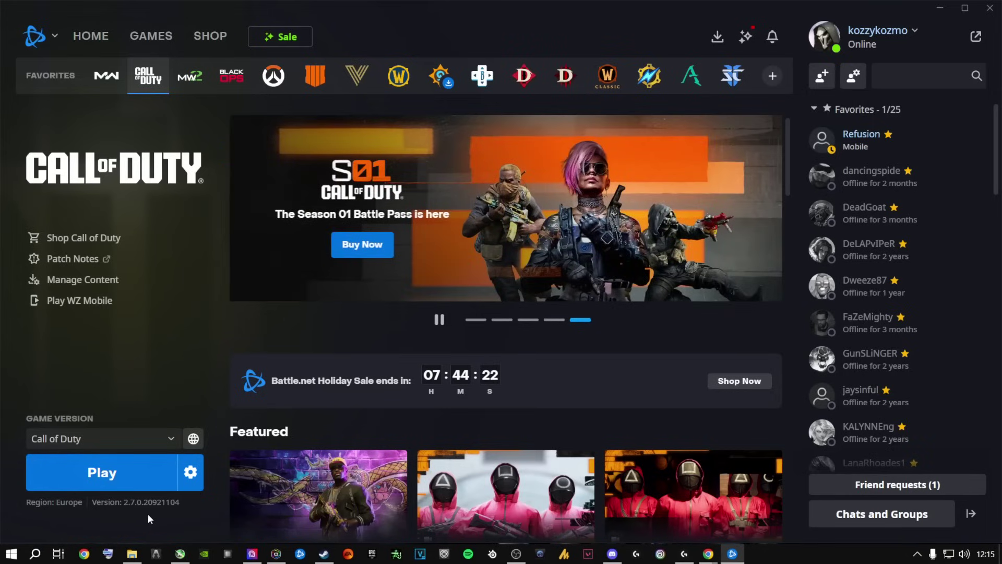
Show Call of Duty's installation in File Explorer and go up to the Call Of Duty MW3 folder
left_click(190, 473)
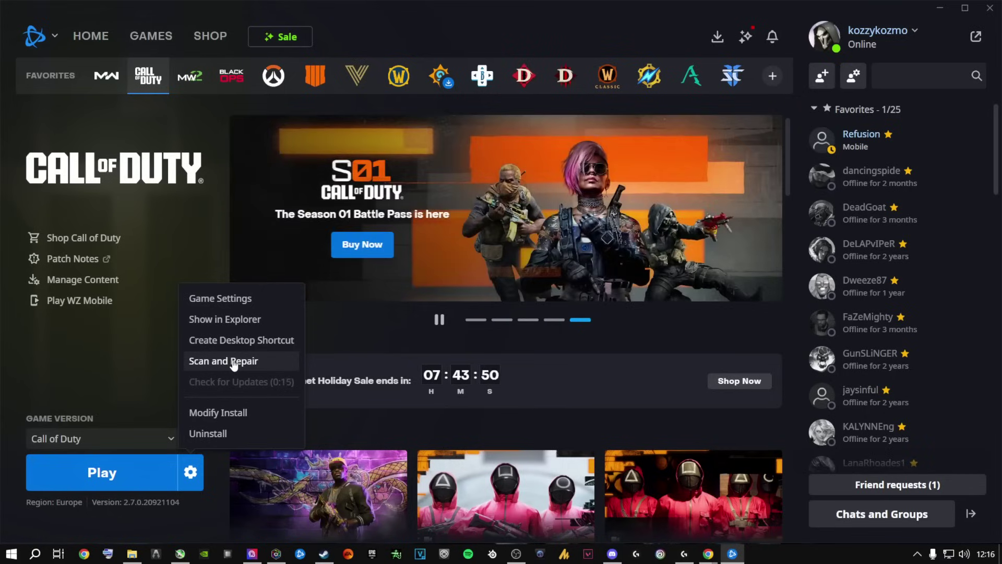
left_click(223, 322)
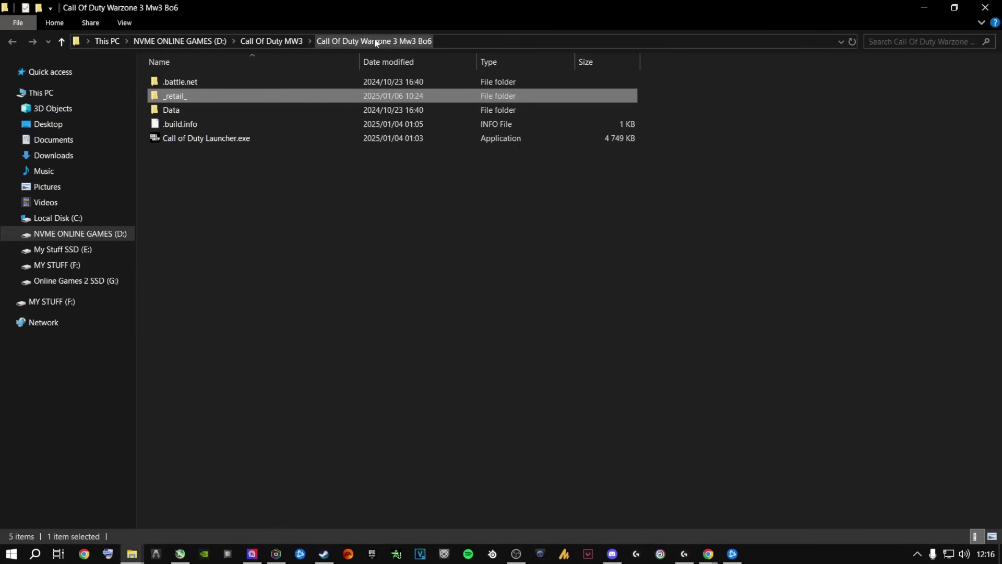
left_click(266, 40)
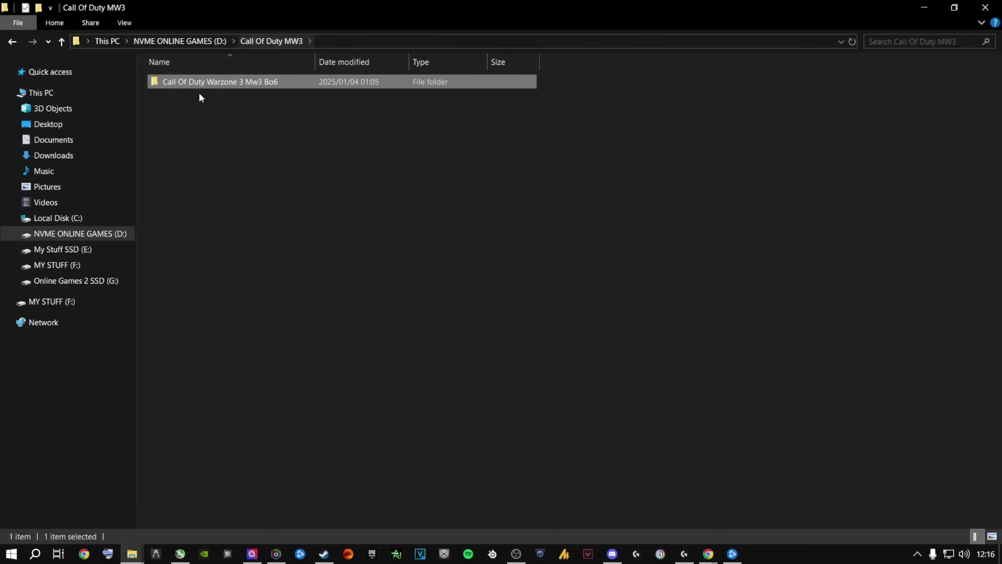
View the size and other properties of the Call Of Duty Warzone 3 Mw3 Bo6 folder
mouse_move(206, 84)
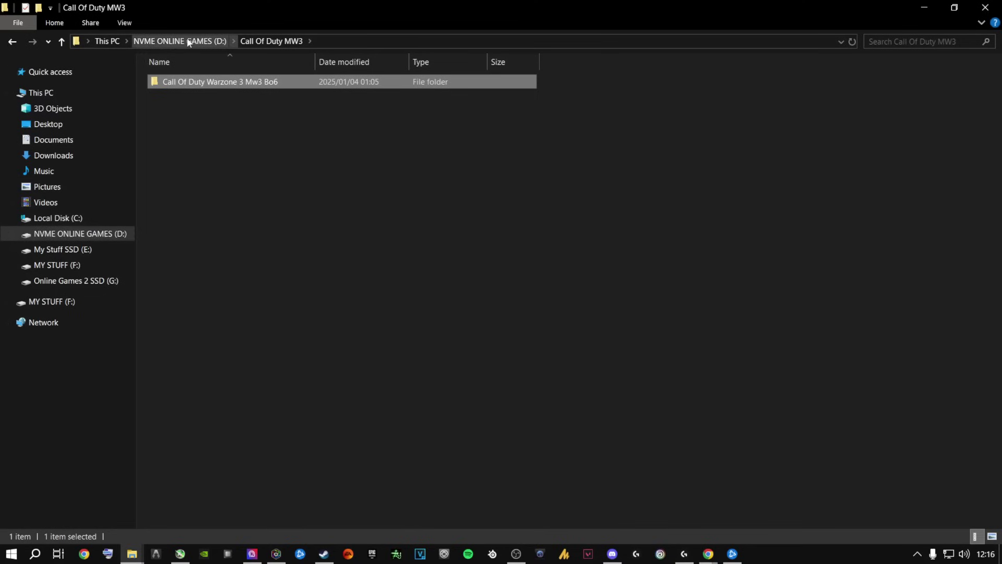
right_click(206, 84)
left_click(158, 131)
right_click(205, 83)
left_click(260, 369)
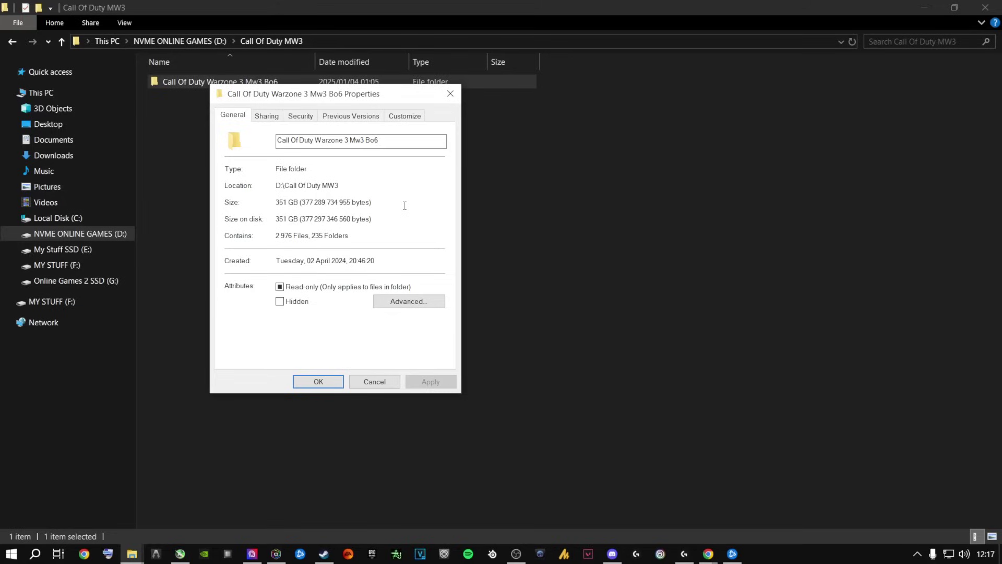
key("Escape")
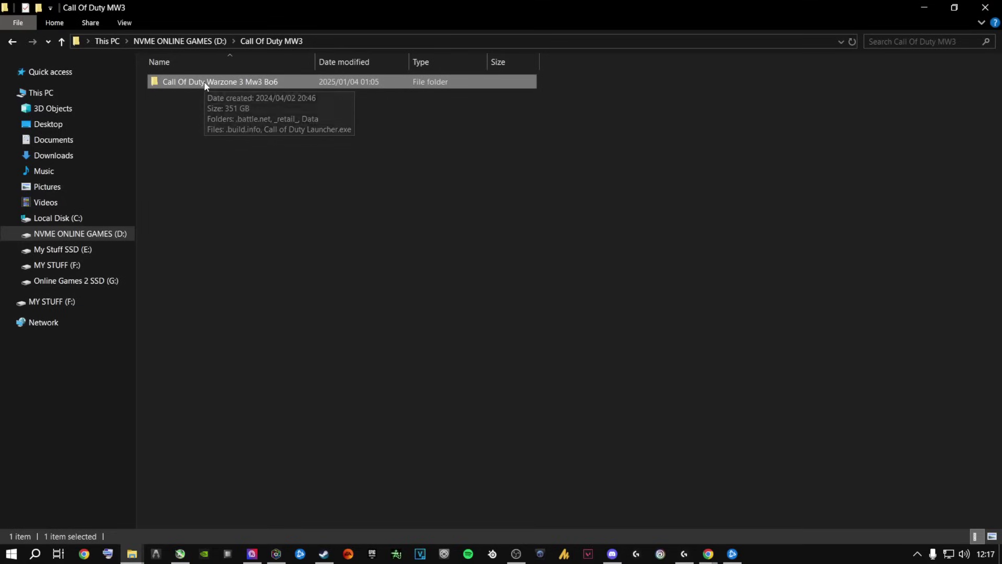
Rename the game folder by appending "new update" to Call Of Duty Warzone 3 Mw3 Bo6, and close File Explorer
right_click(205, 84)
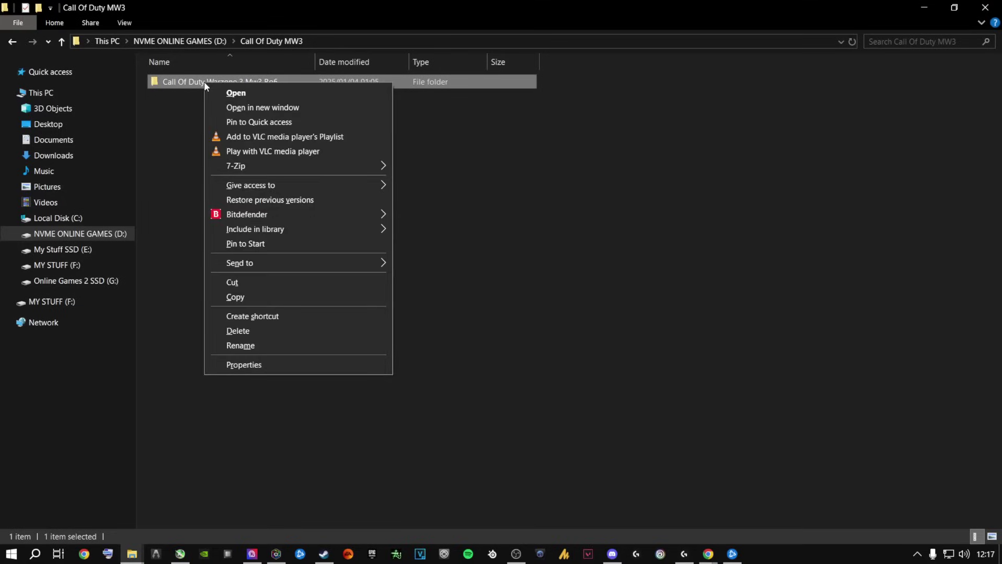
left_click(245, 346)
key("End")
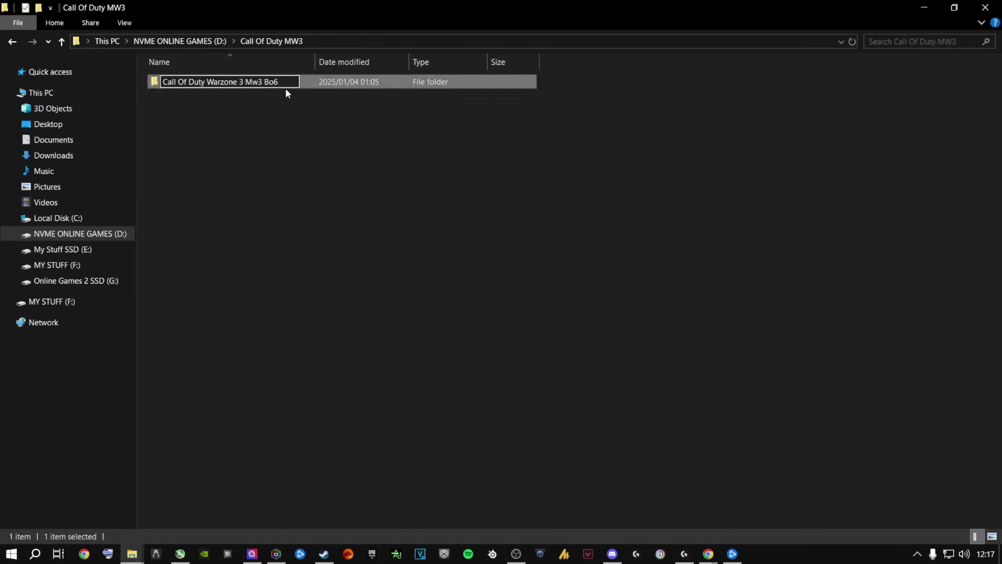
type("new")
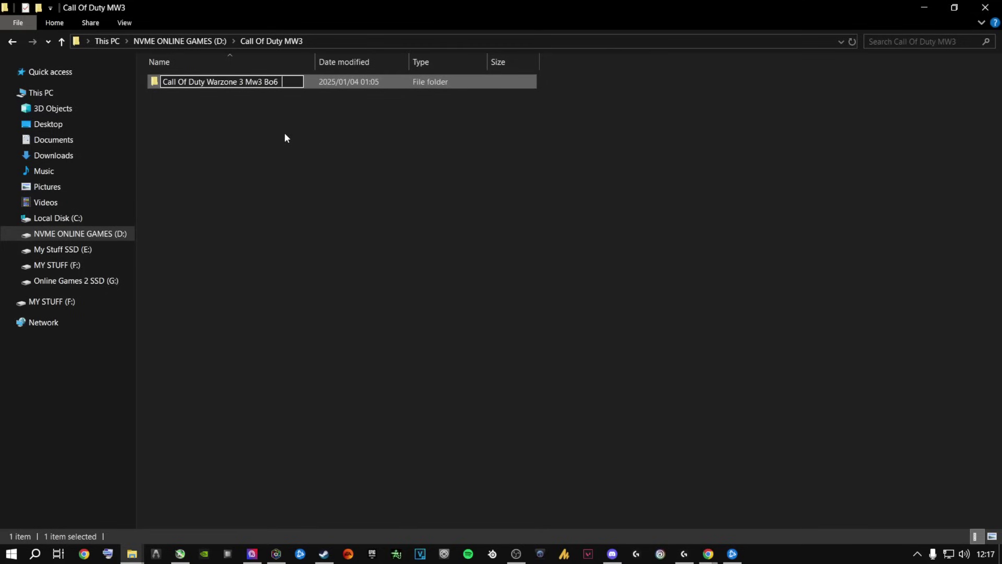
type(" update")
left_click(388, 171)
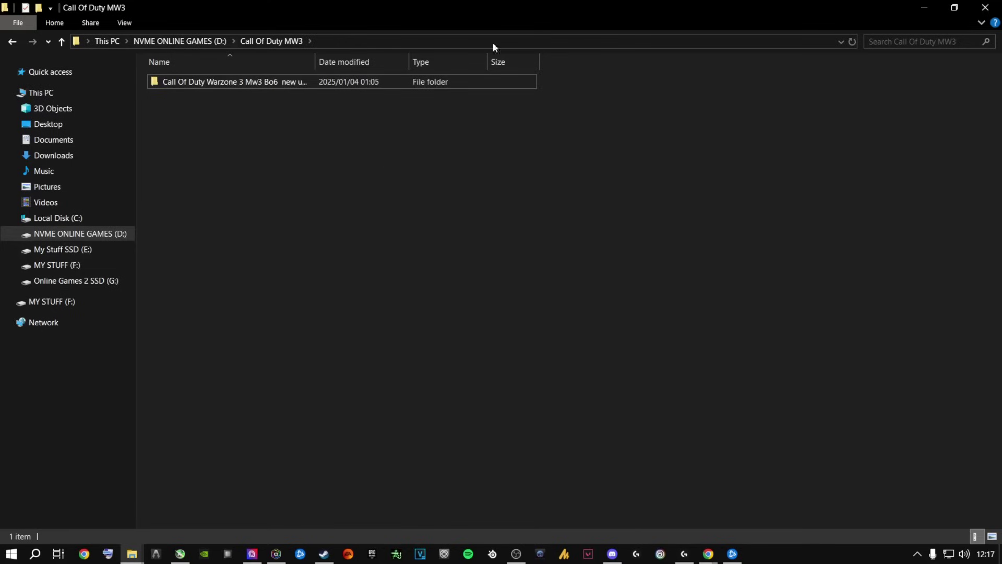
left_click(986, 8)
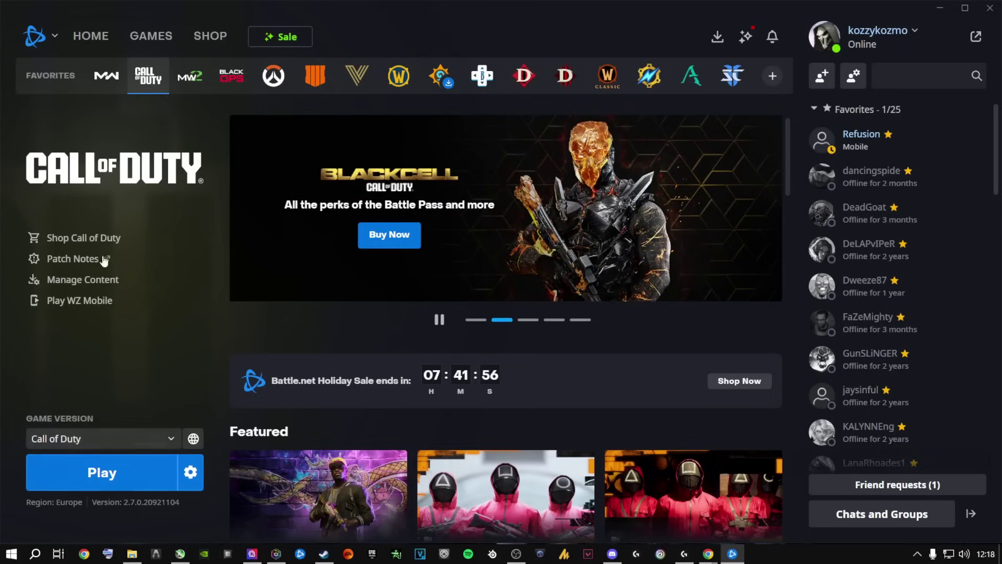
Exit Battle.net completely, relaunch it and open the Call of Duty page
left_click(34, 36)
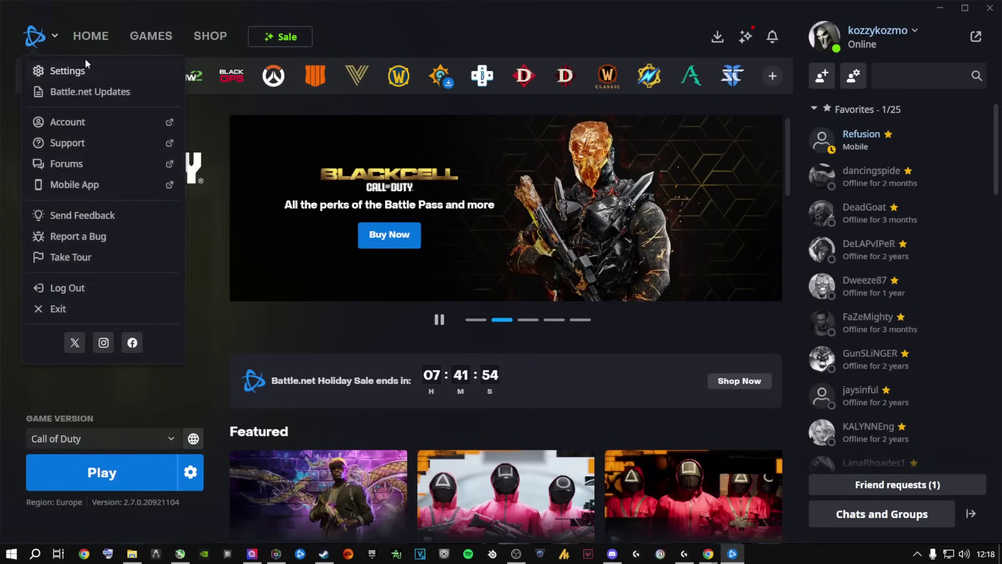
left_click(72, 308)
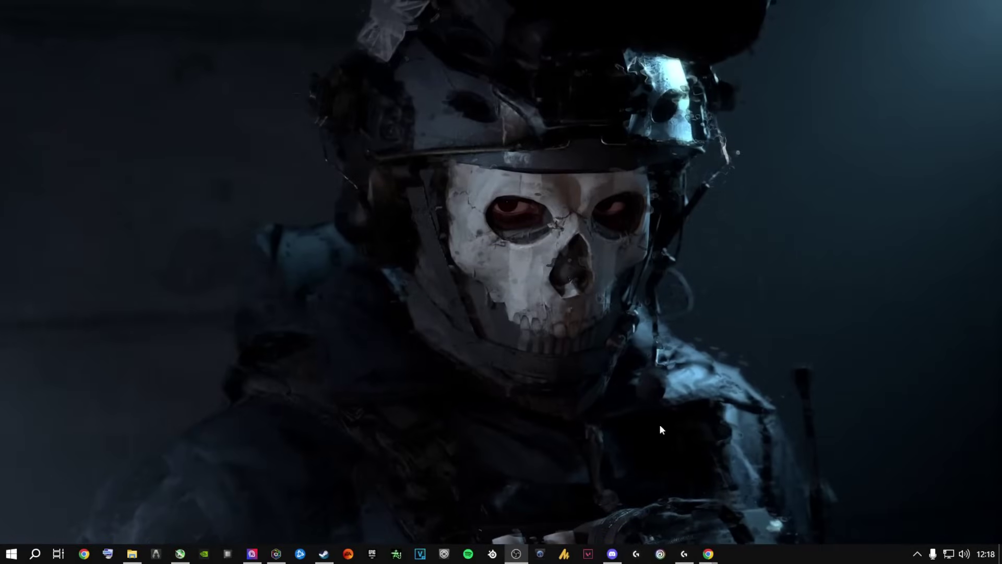
left_click(300, 553)
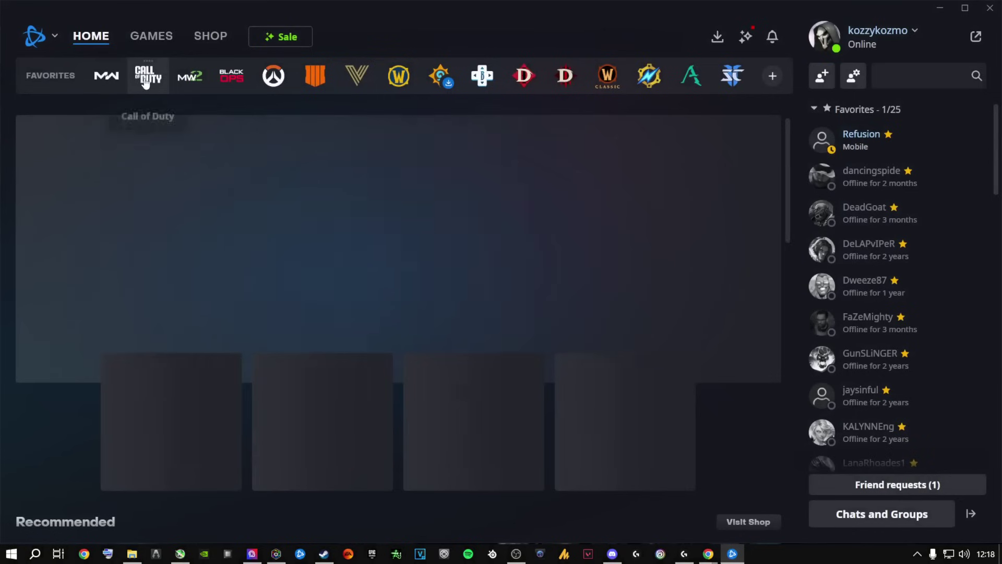
left_click(148, 76)
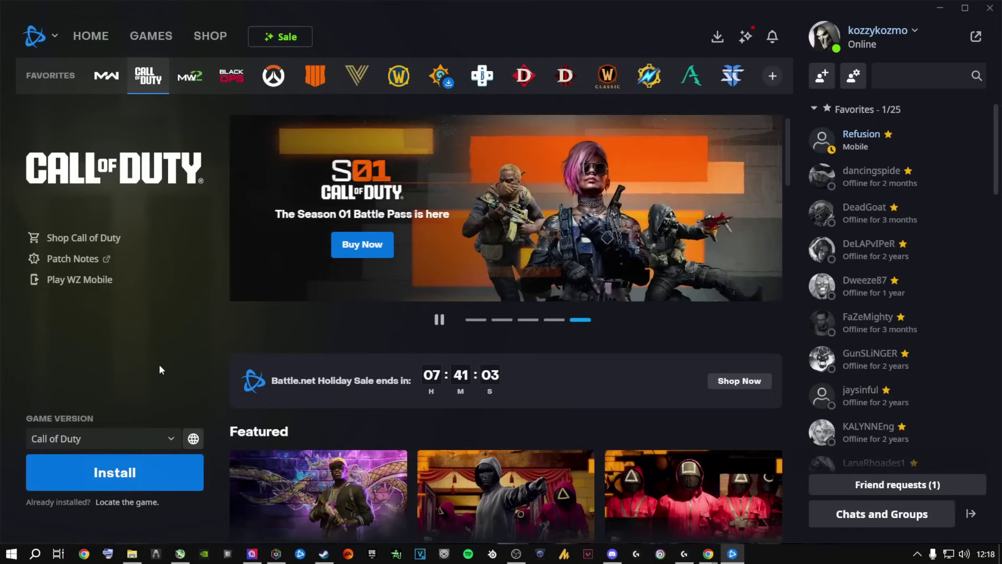
Locate the installed game by selecting the renamed Call Of Duty Warzone 3 Mw3 Bo6 new update folder inside D:\Call Of Duty MW3
left_click(127, 501)
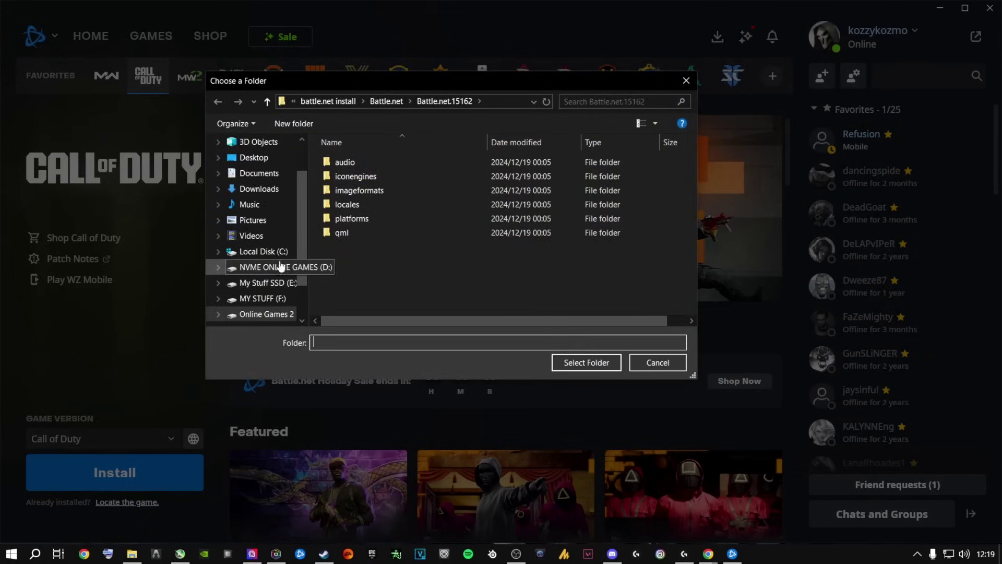
left_click(263, 266)
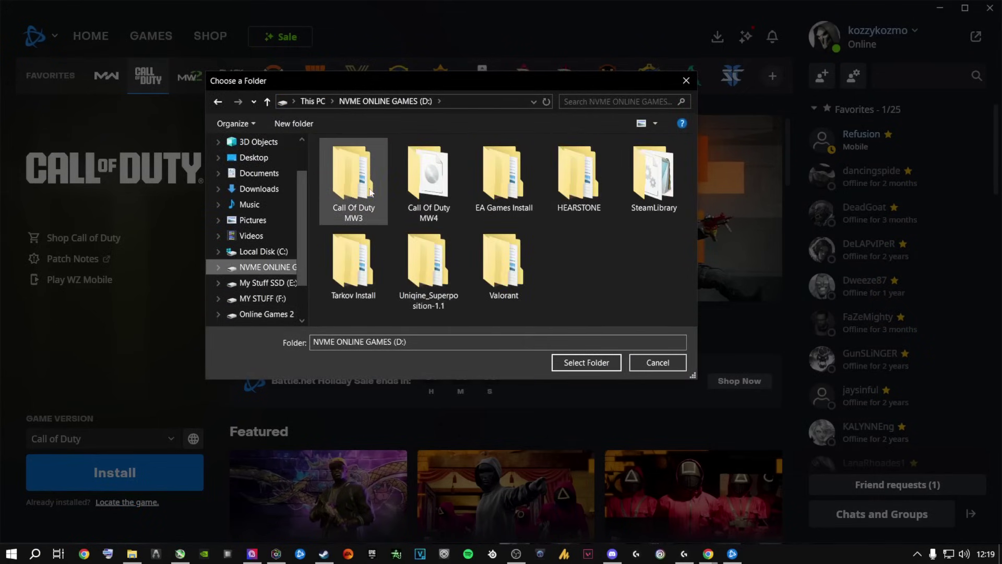
double_click(354, 180)
left_click(417, 168)
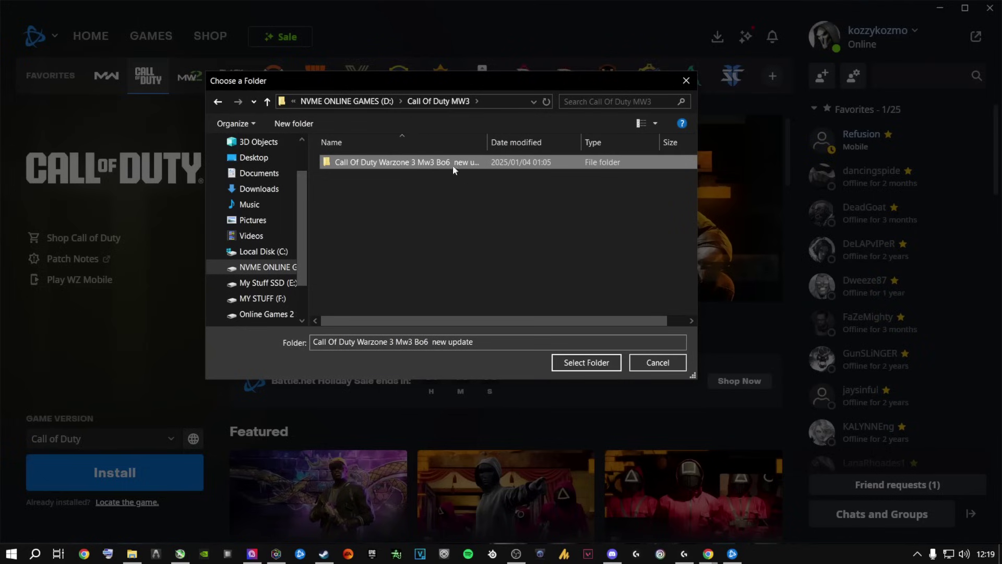
double_click(386, 162)
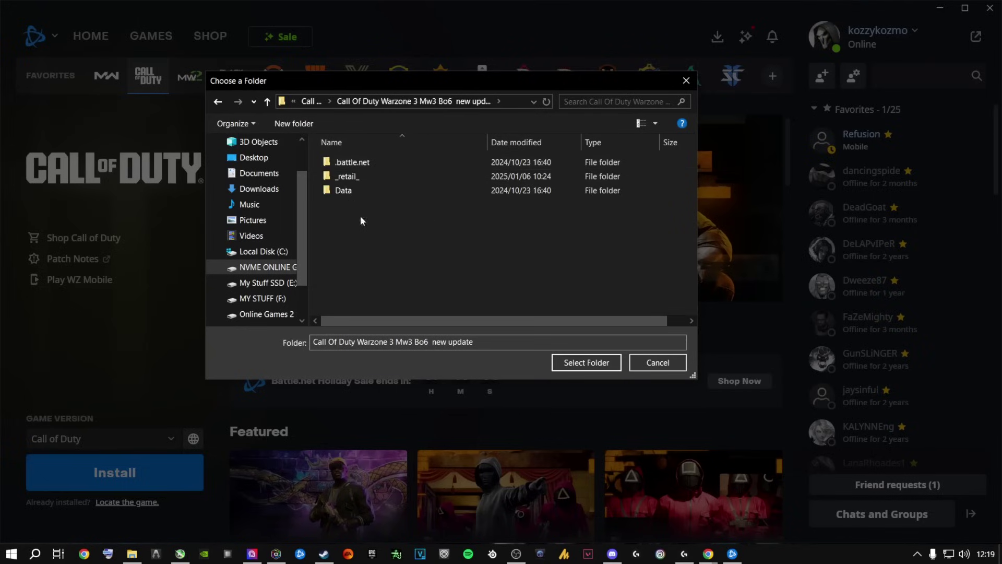
left_click(217, 101)
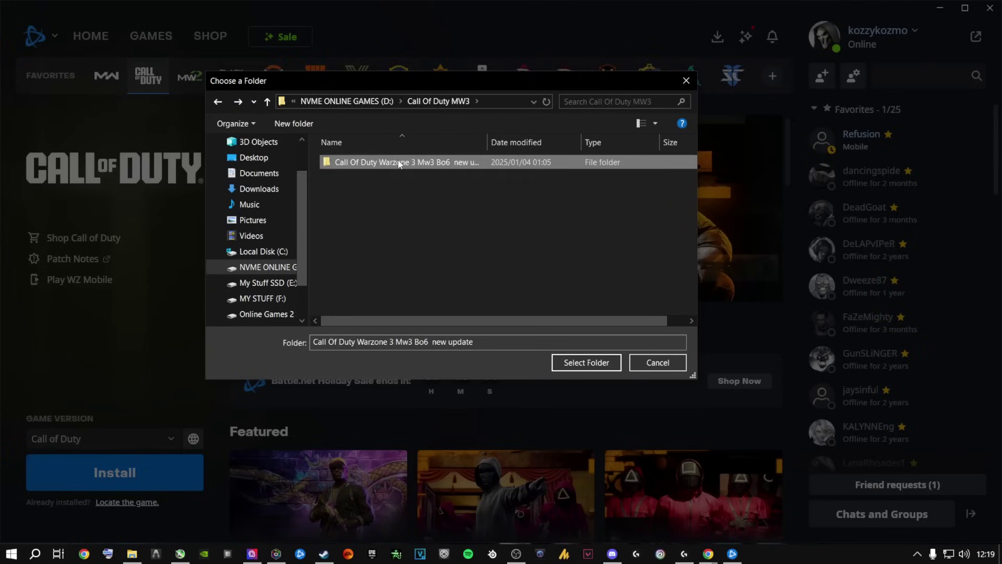
left_click(557, 361)
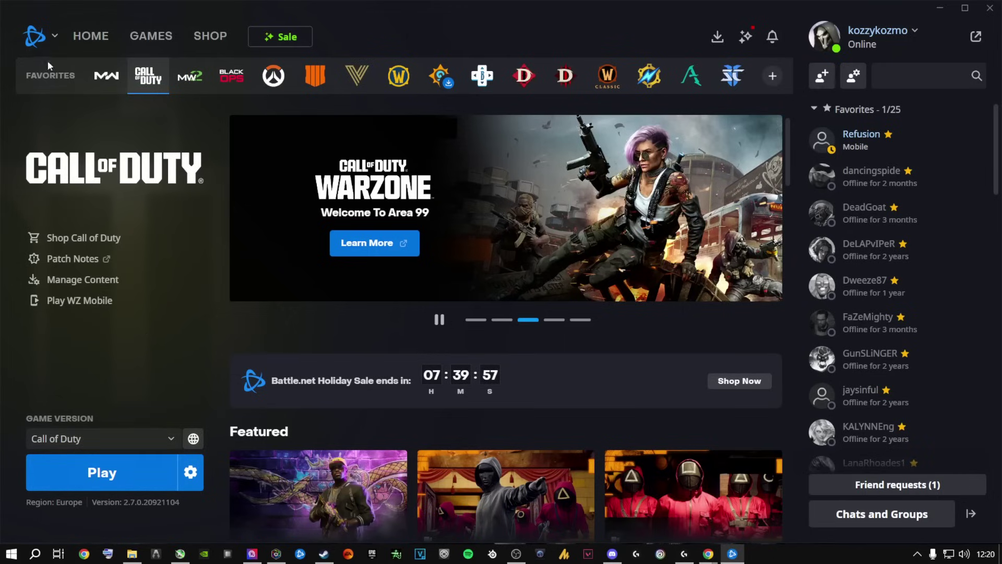
Turn browser hardware acceleration on and off again in the Battle.net app settings, without restarting the app
left_click(35, 35)
left_click(85, 71)
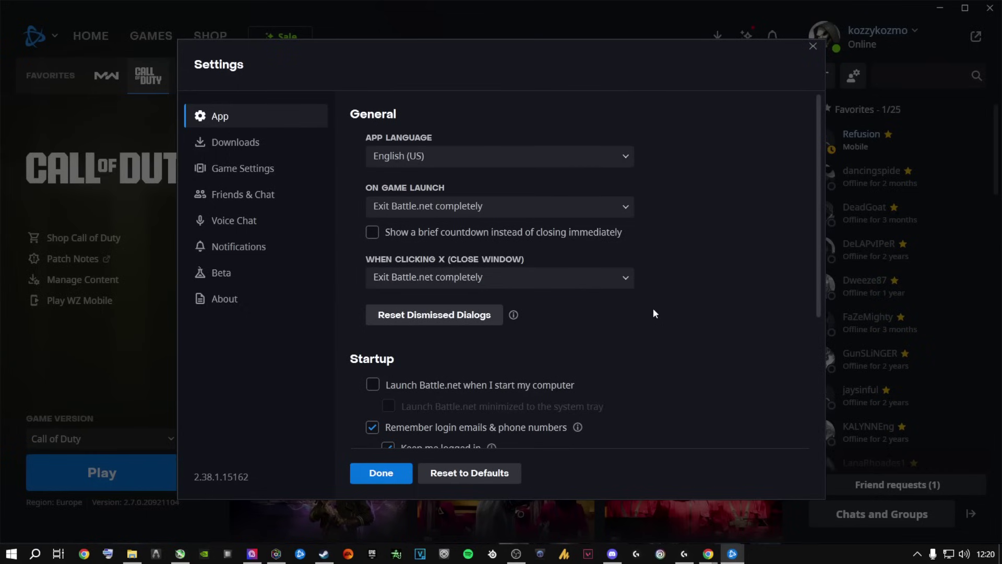
scroll(725, 318, "down", 4)
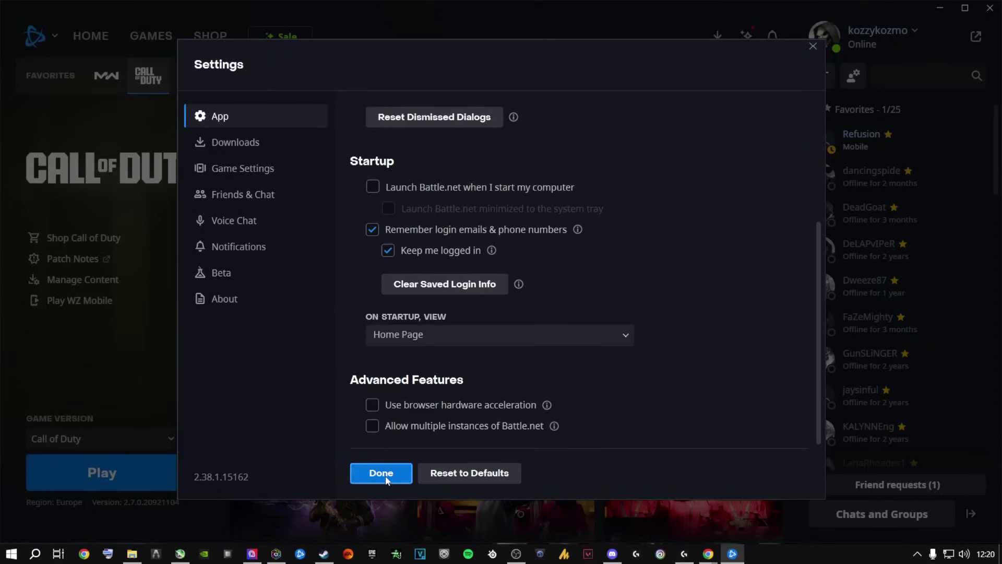
left_click(373, 405)
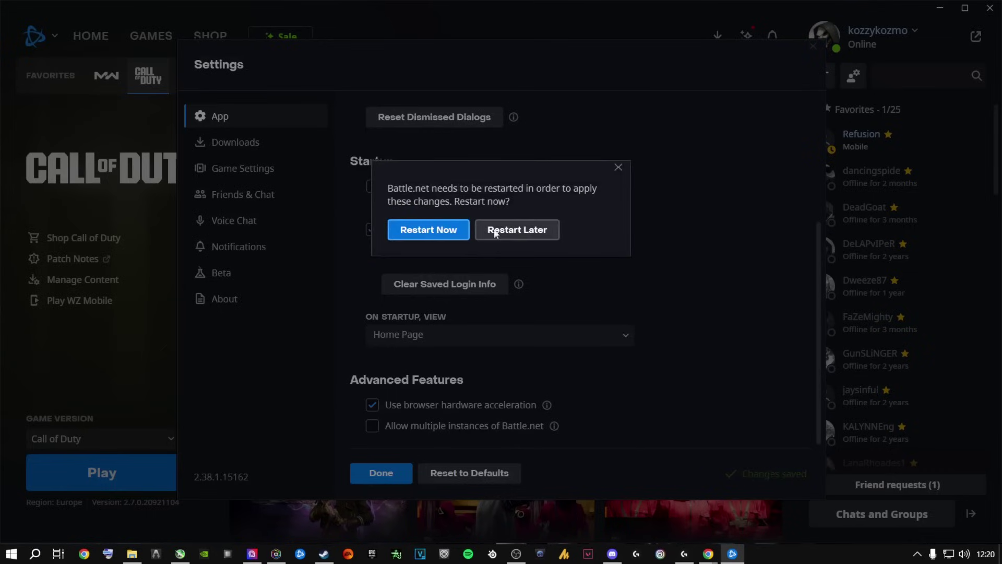
left_click(618, 167)
left_click(374, 405)
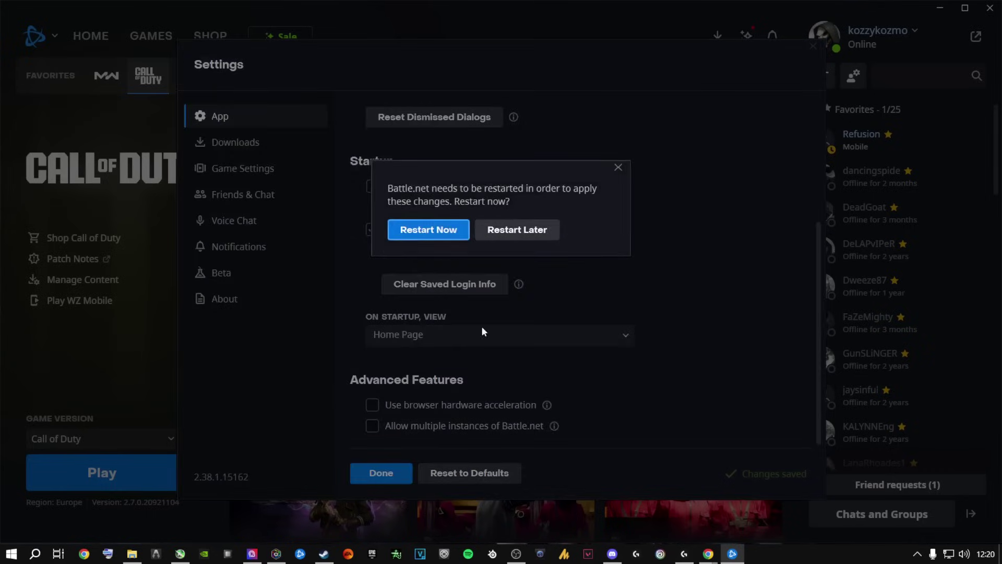
left_click(617, 168)
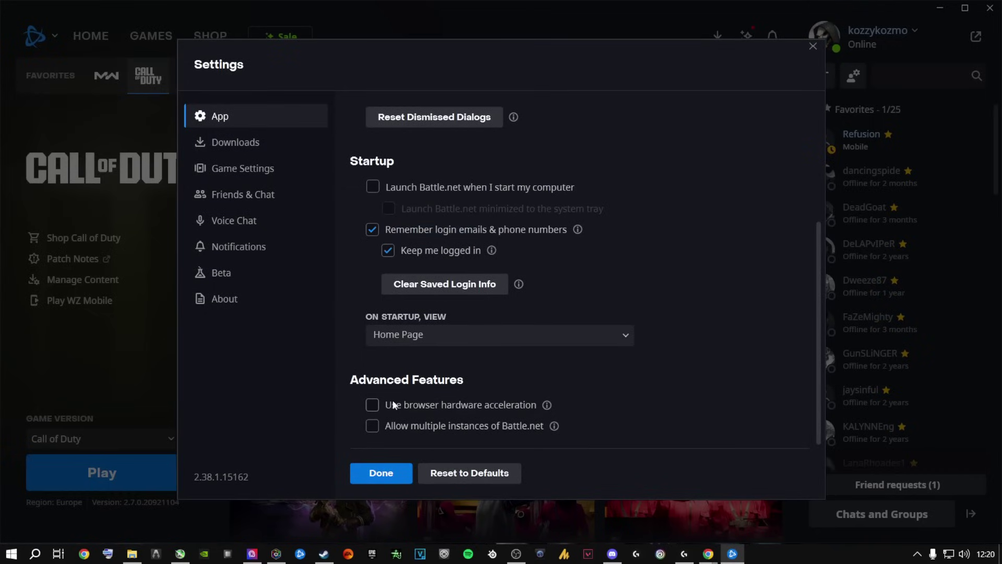
left_click(381, 473)
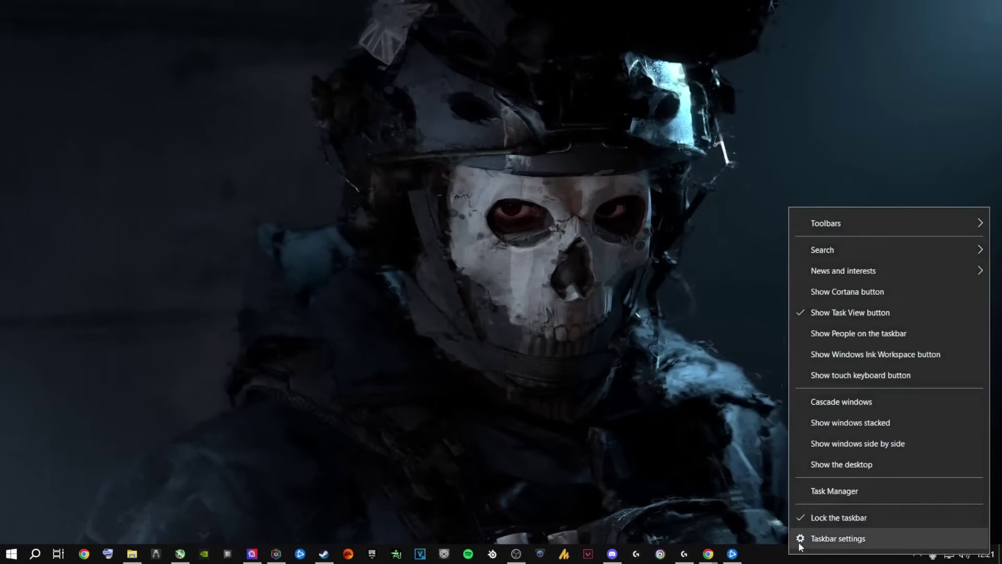
Check the PC's memory performance, including speed and slots used, in Task Manager, and close it
left_click(827, 492)
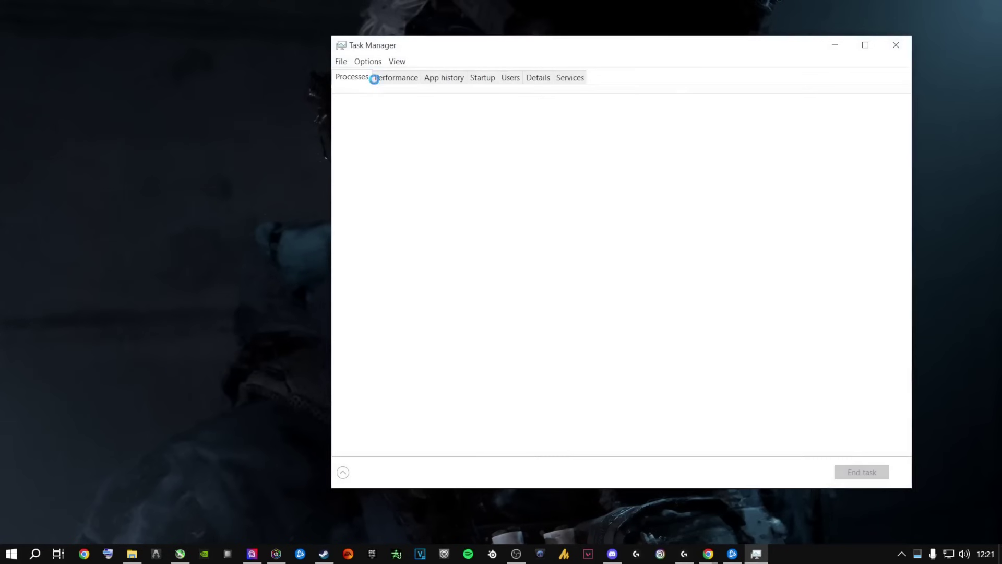
left_click(396, 78)
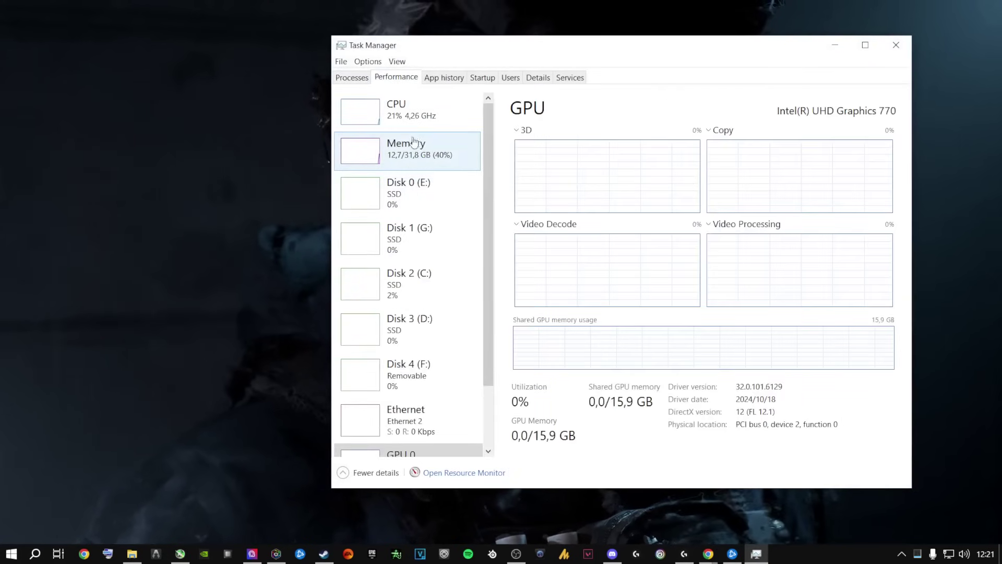
left_click(412, 155)
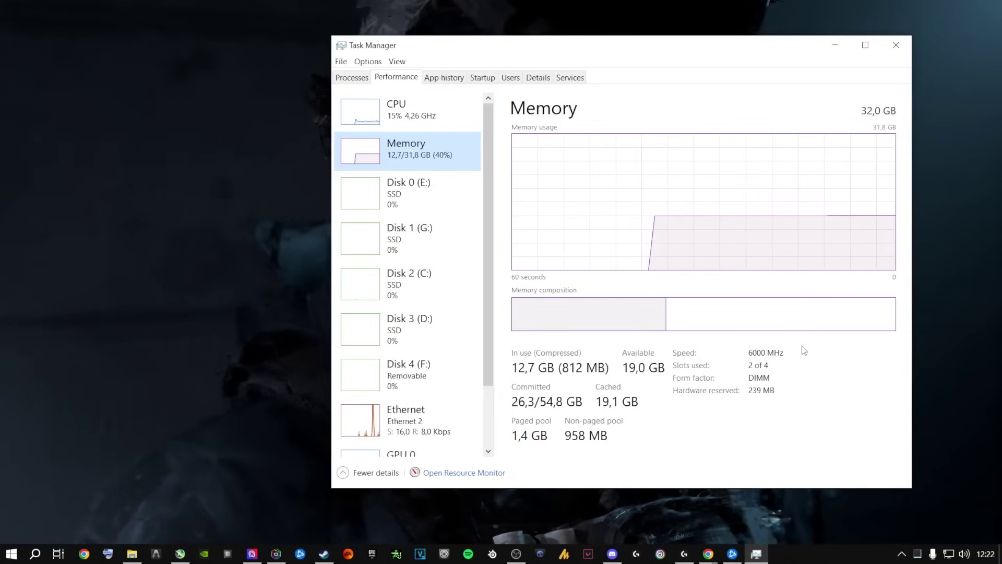
left_click(893, 44)
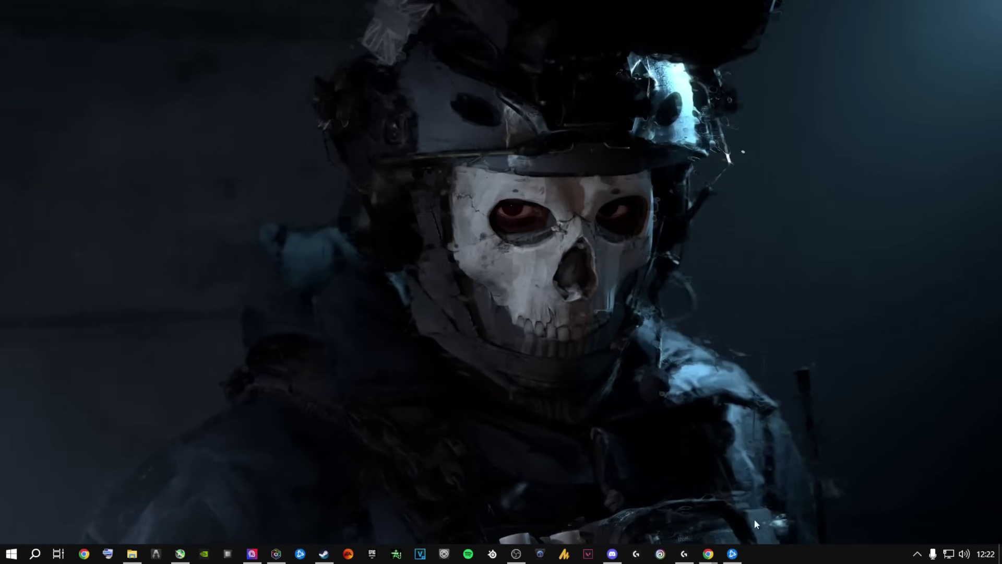
left_click(740, 556)
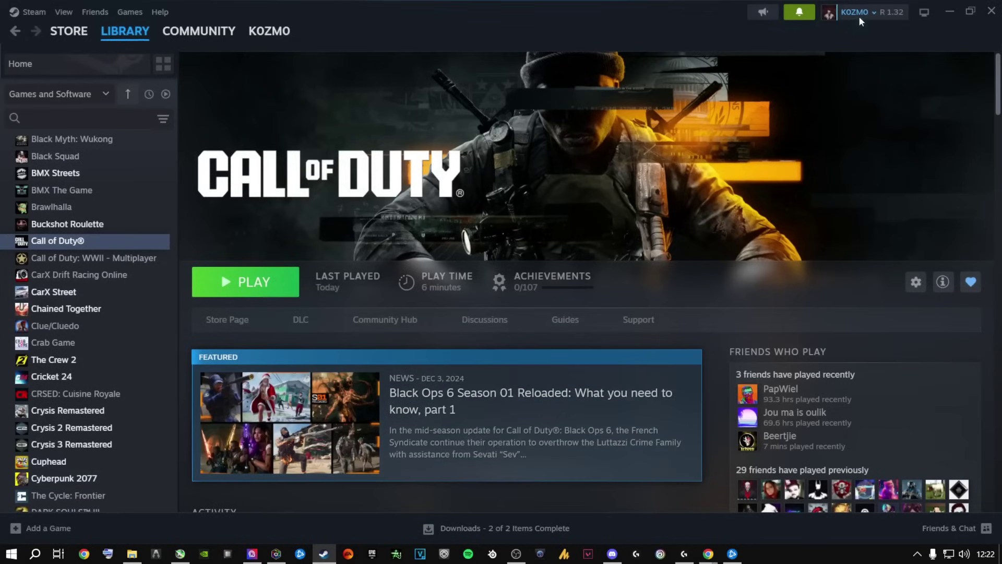
left_click(950, 11)
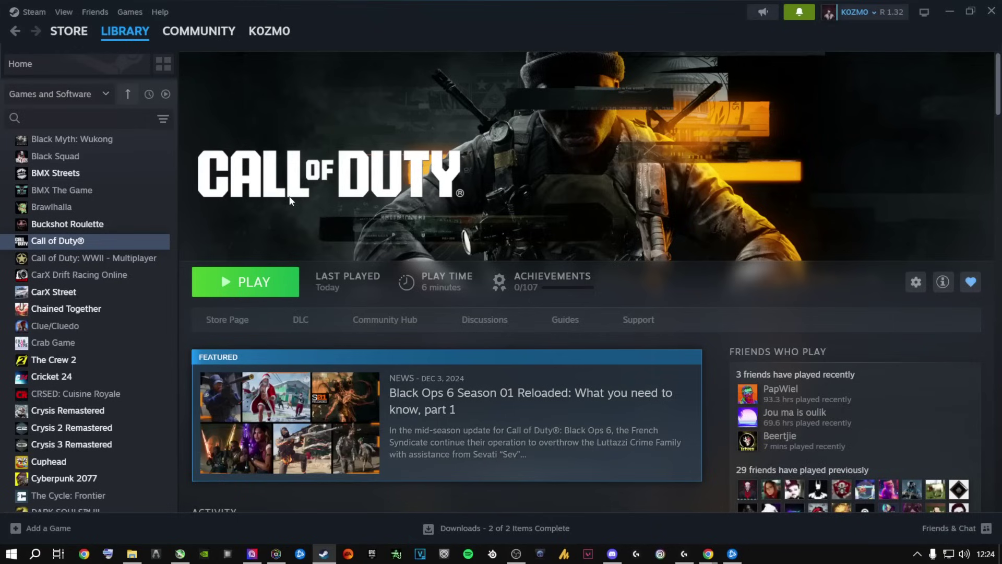
Disable the in-game Steam Overlay in the Call of Duty properties in Steam
right_click(71, 242)
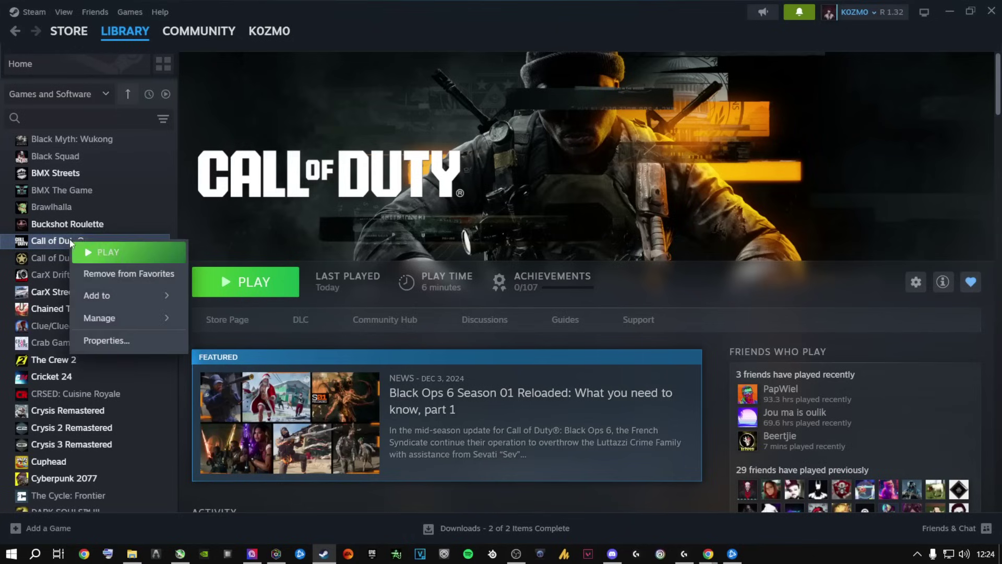
left_click(106, 340)
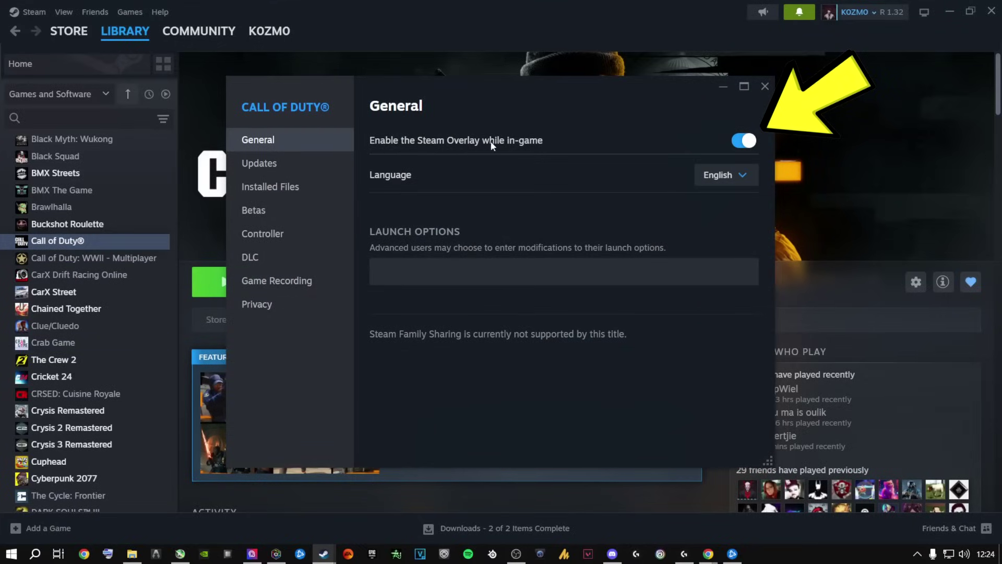
left_click(742, 141)
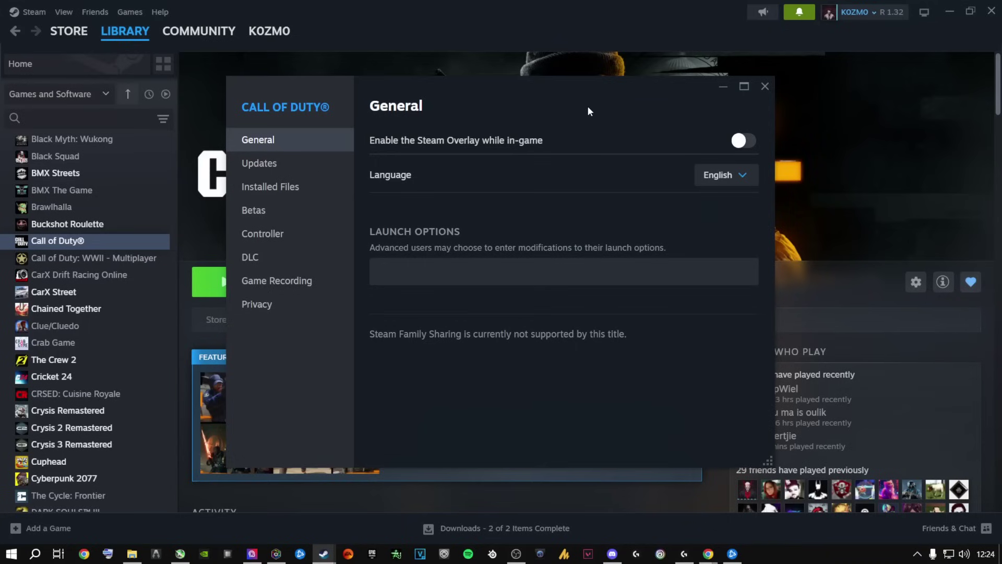
key("Escape")
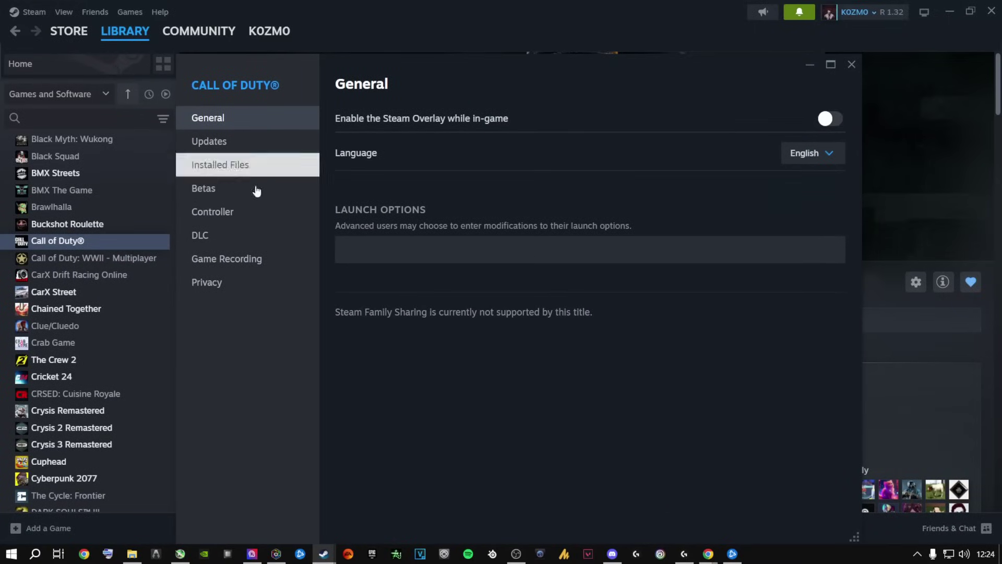
Review Call of Duty's update settings and installed files options in its Steam properties
left_click(238, 150)
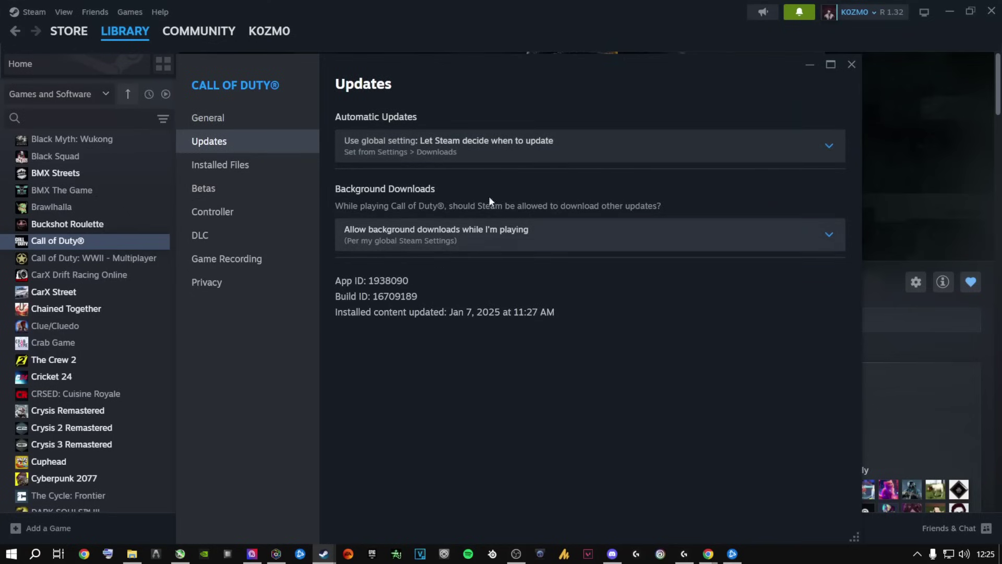
left_click(251, 175)
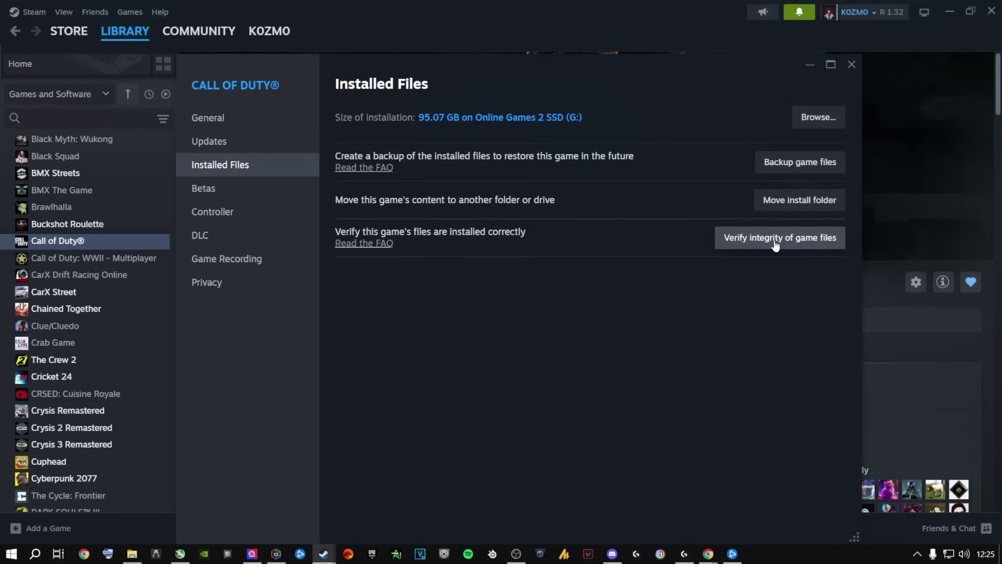
Switch to Battle.net and start Scan and Repair for Call of Duty
left_click(732, 552)
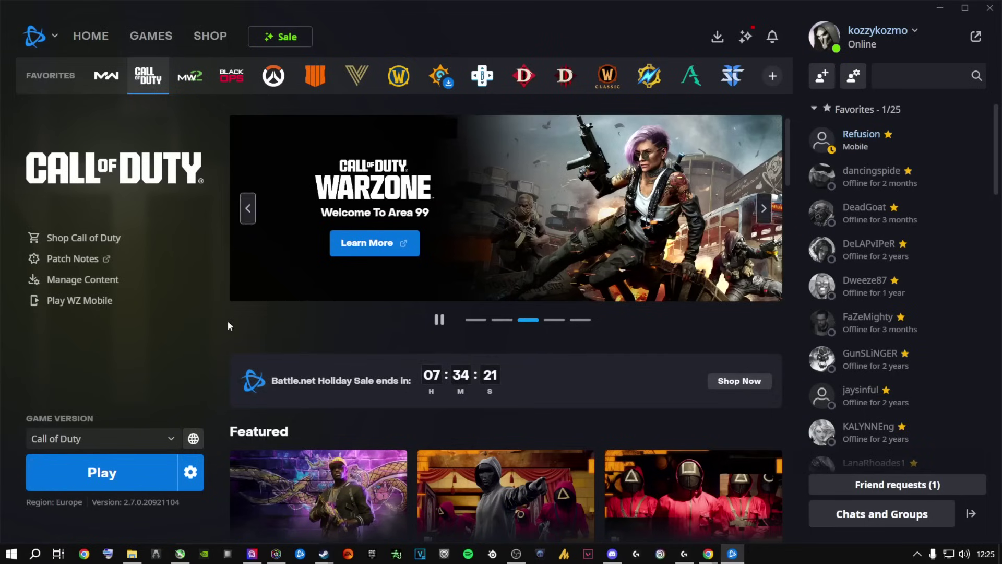
left_click(197, 480)
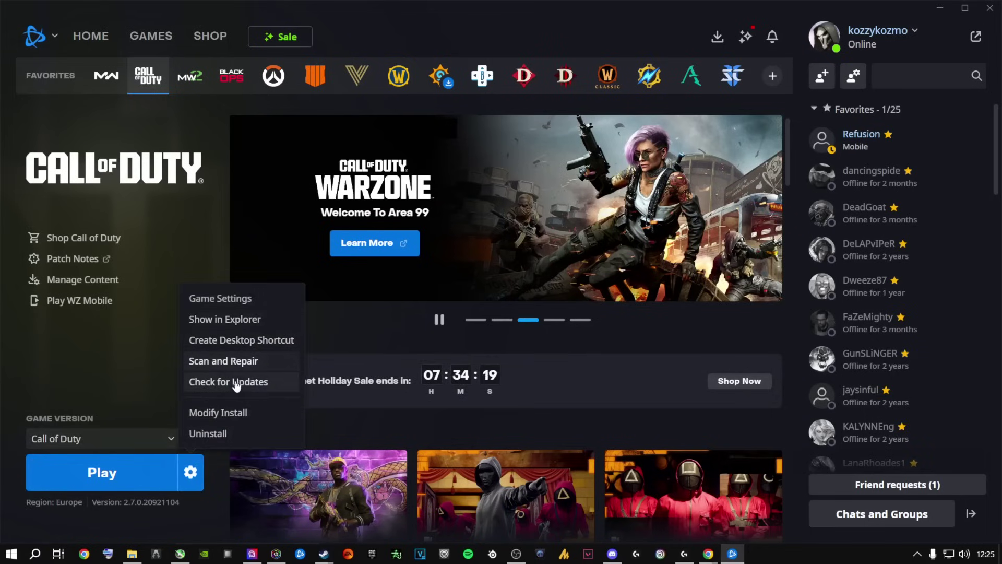
left_click(206, 364)
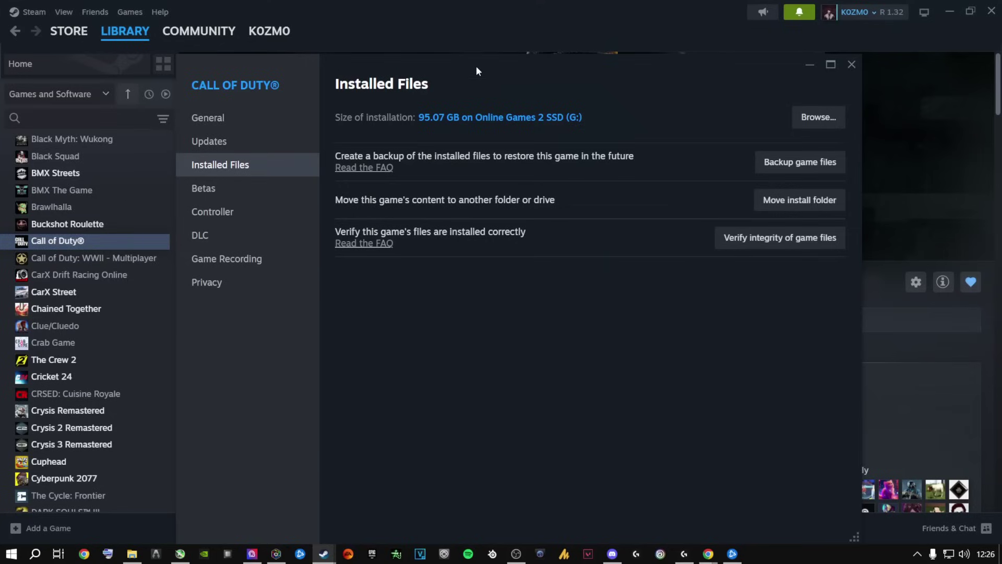
Browse to Call of Duty's install location from its installed files options in Steam, and go up to the common folder
key("Escape")
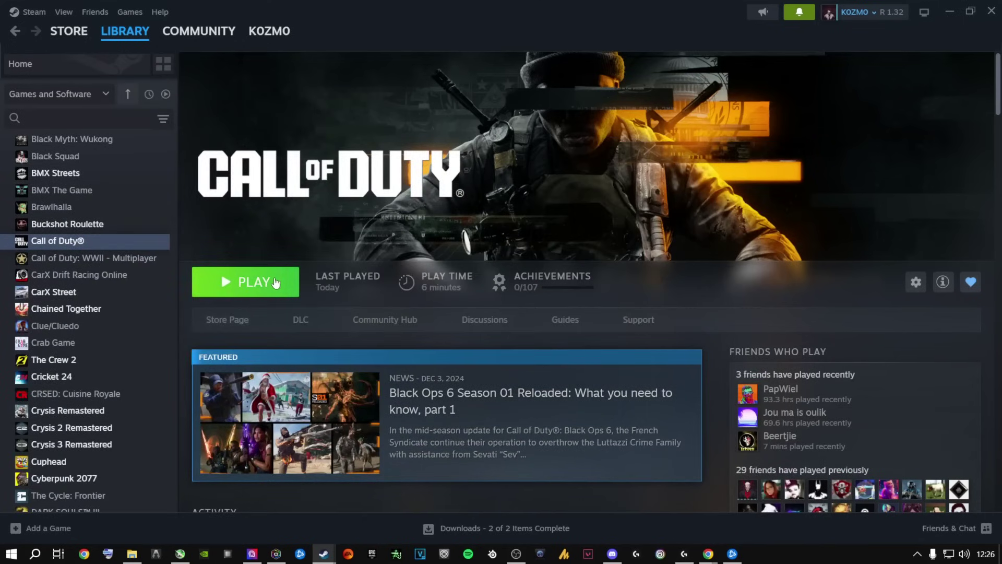
left_click(253, 289)
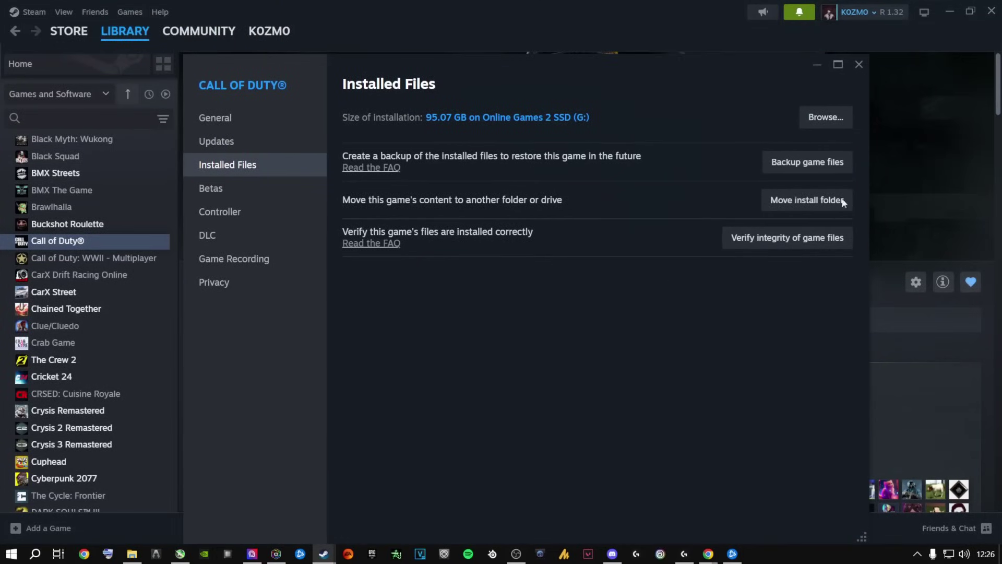
left_click(825, 117)
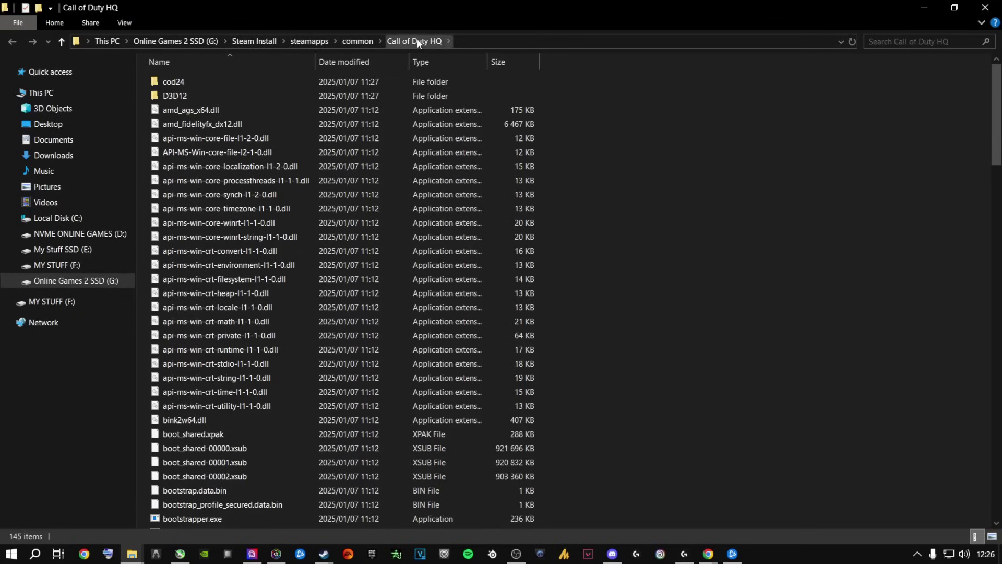
left_click(357, 42)
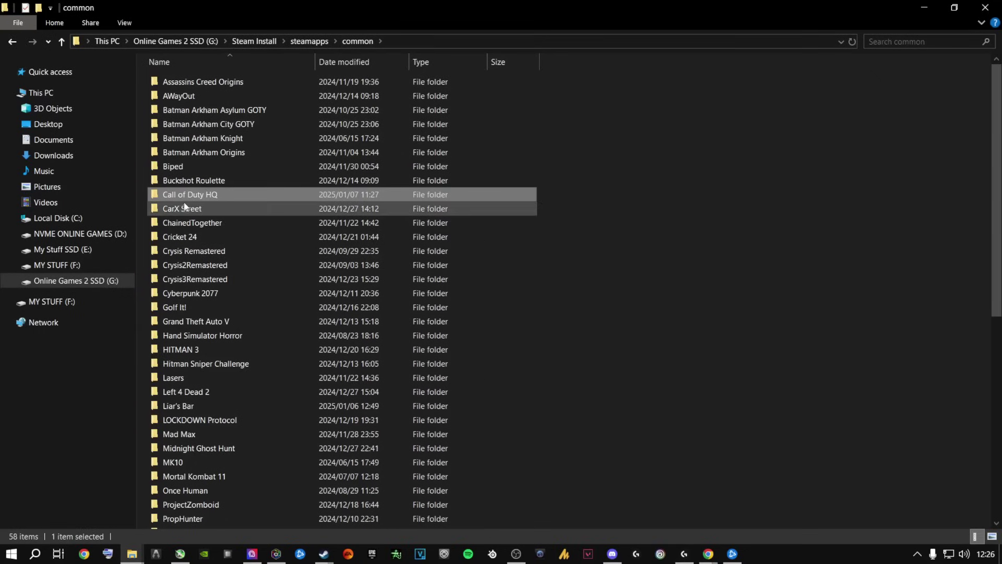
mouse_move(198, 195)
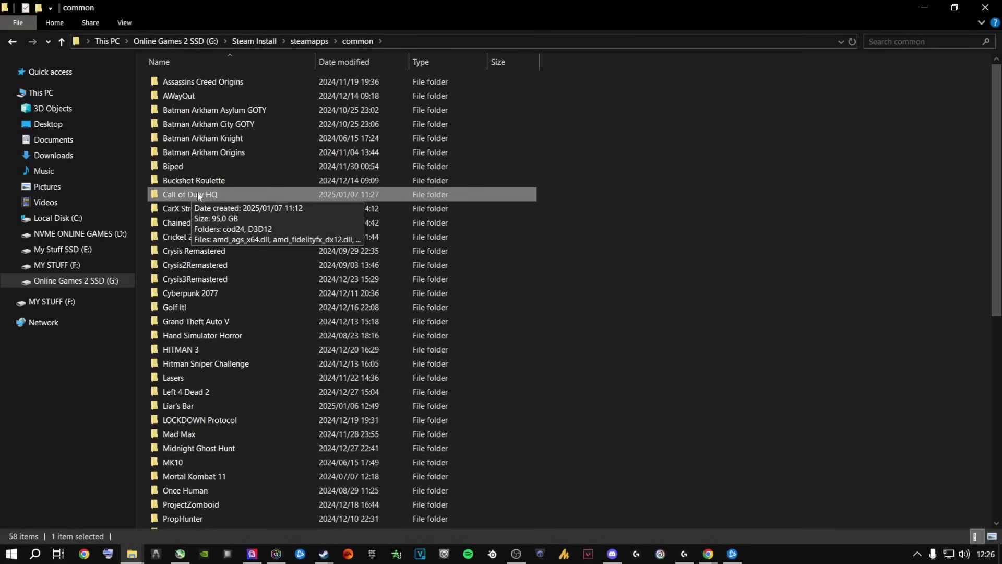
Create a folder named "call of duty new" inside the common folder
right_click(648, 251)
mouse_move(744, 410)
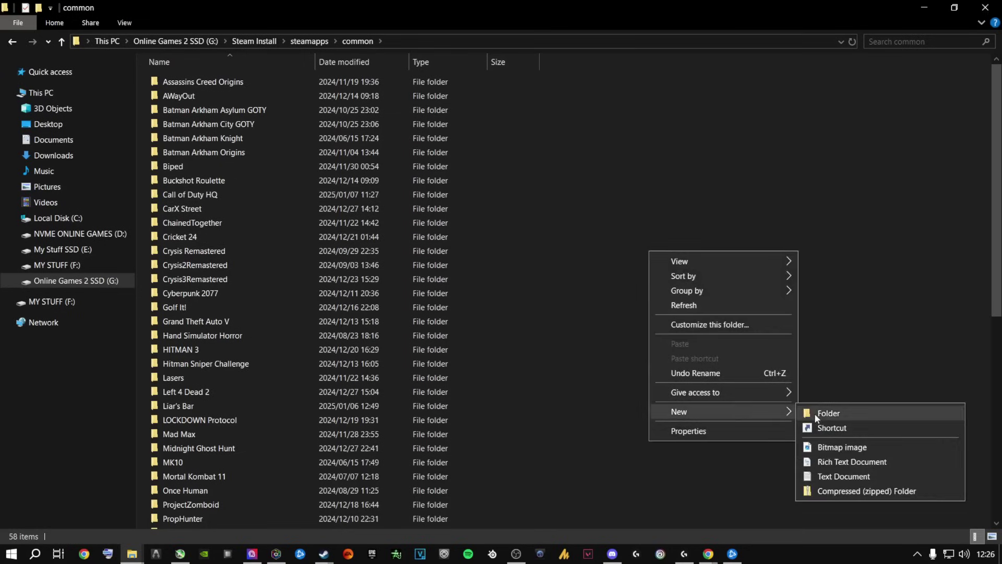
left_click(814, 413)
type("cal")
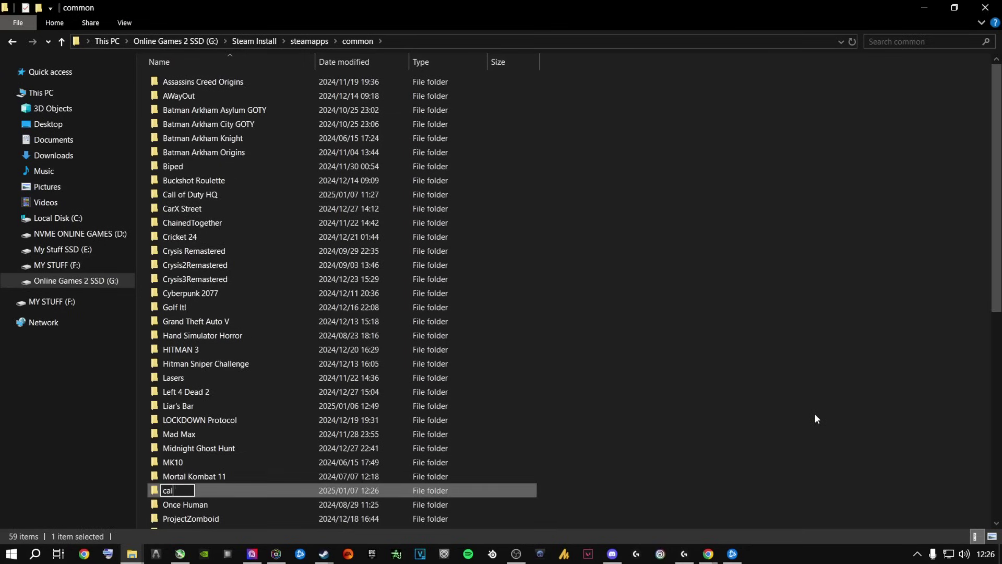
type("l of duty new")
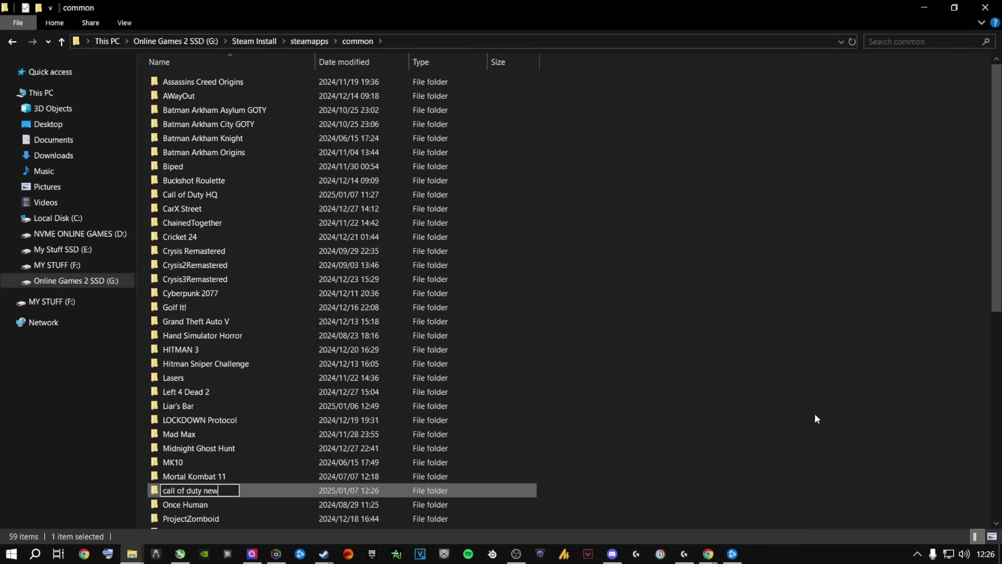
left_click(711, 342)
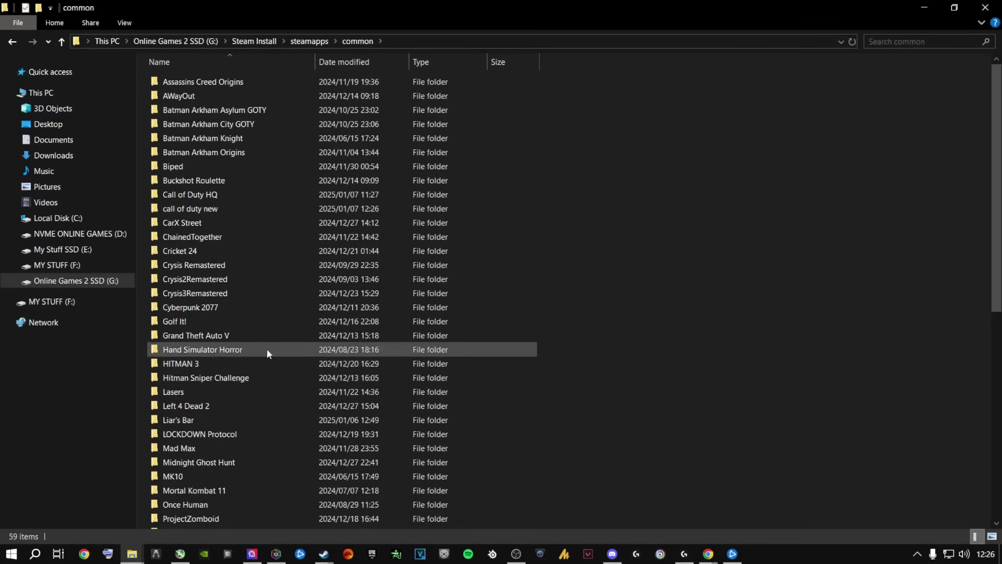
Move all files and folders from Call of Duty HQ into the call of duty new folder
mouse_move(197, 196)
double_click(197, 196)
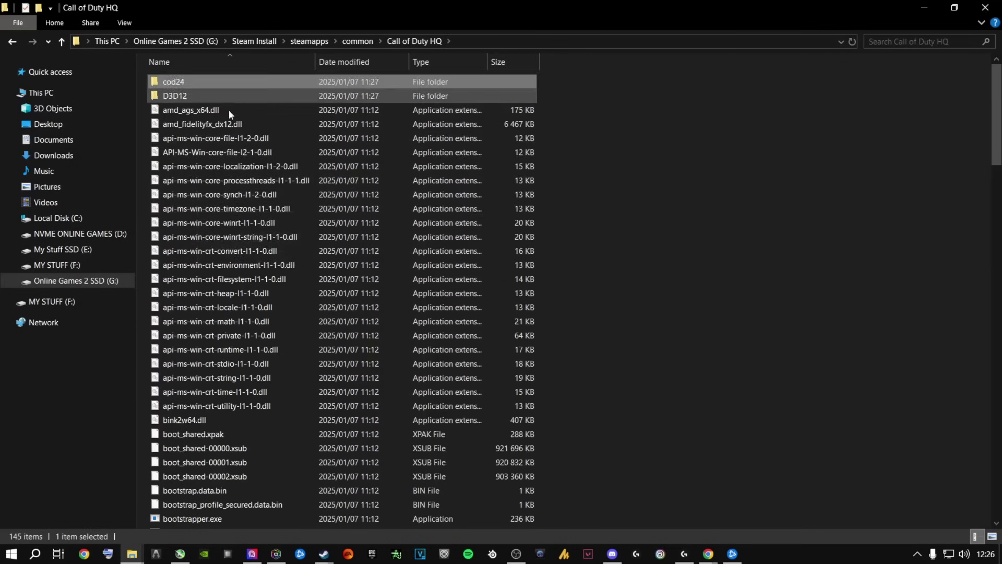
key("ctrl+a")
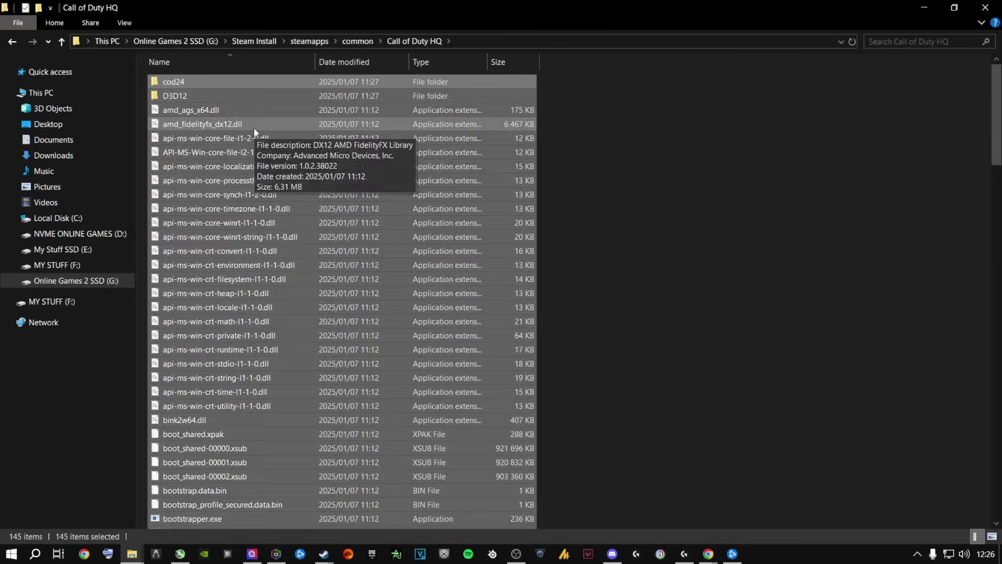
right_click(236, 167)
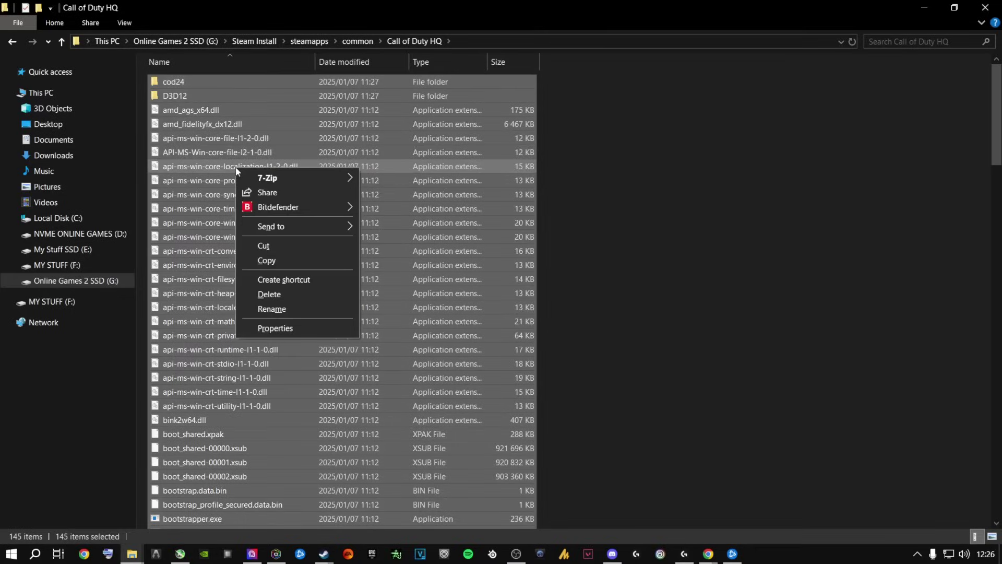
left_click(262, 246)
left_click(11, 42)
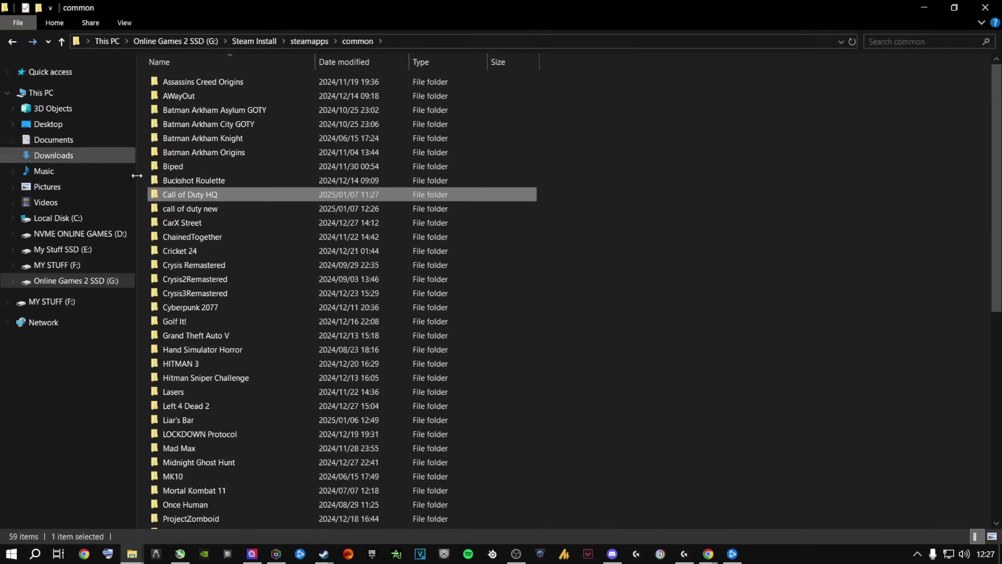
double_click(182, 211)
right_click(232, 178)
left_click(266, 271)
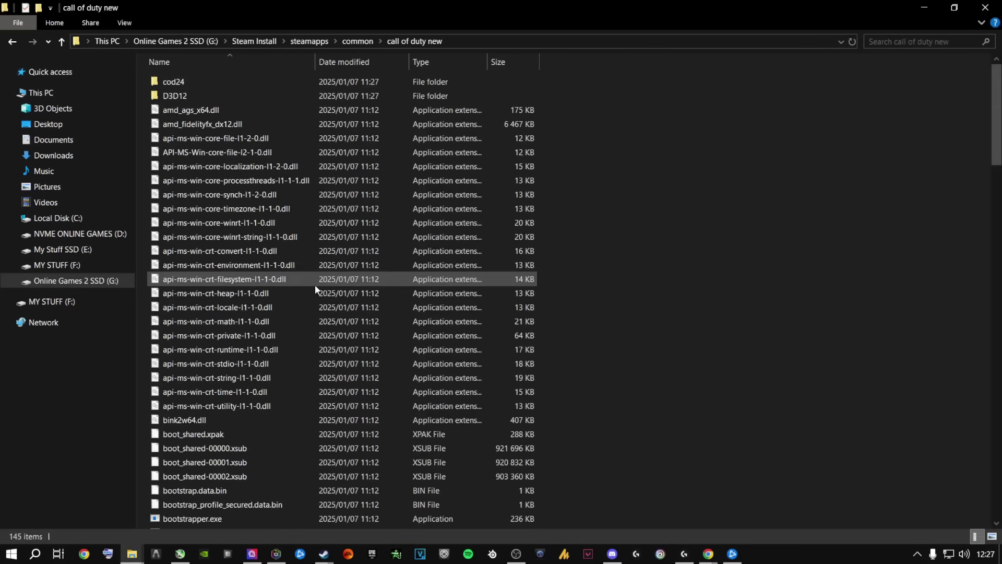
left_click(595, 272)
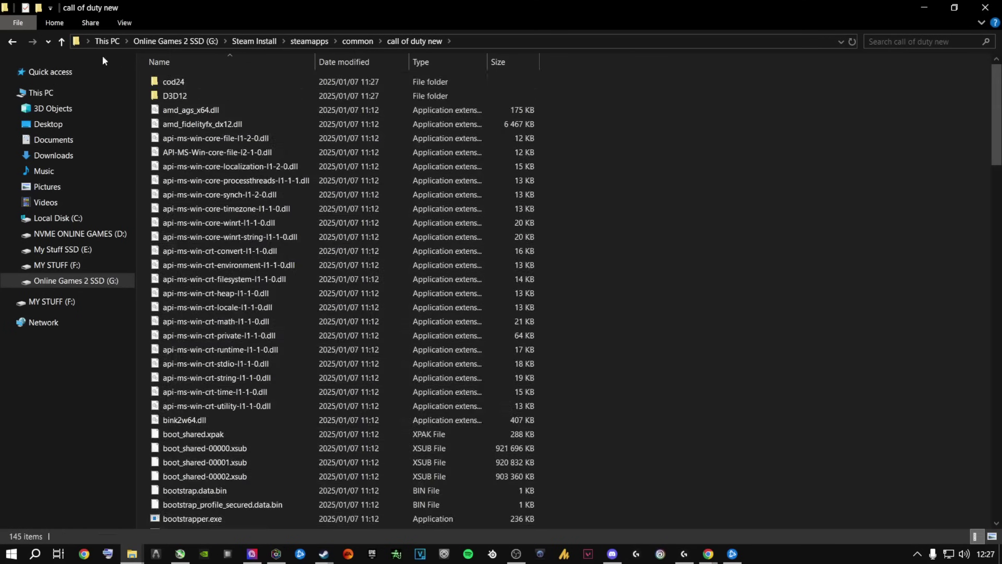
Delete the emptied Call of Duty HQ folder from common, and close File Explorer and the game's Steam properties
left_click(12, 43)
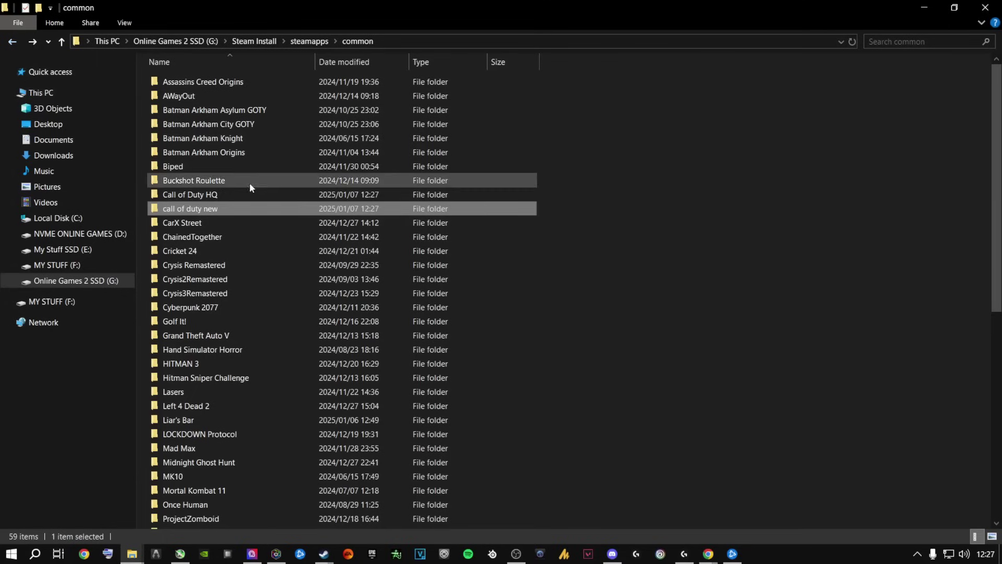
left_click(194, 197)
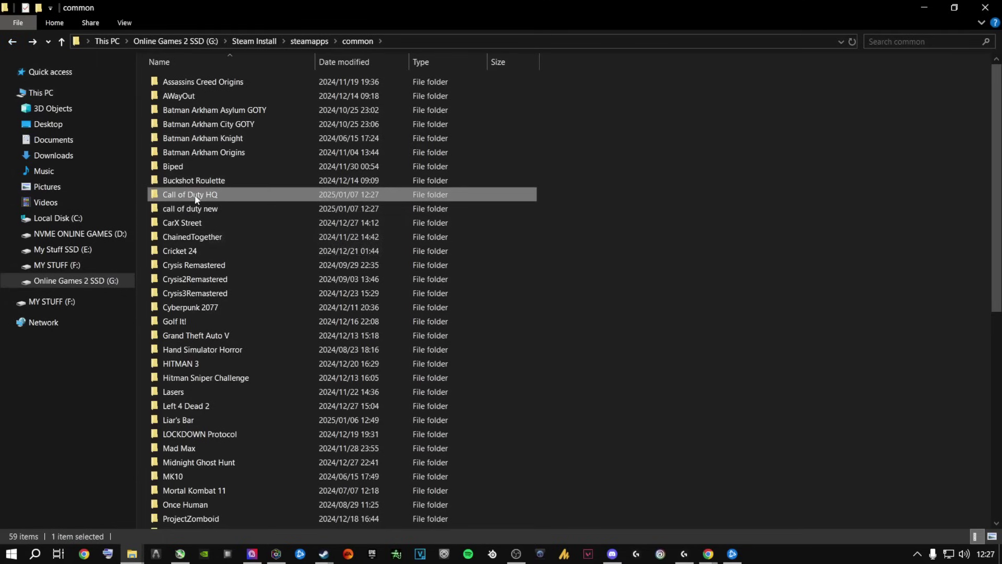
right_click(195, 198)
left_click(235, 440)
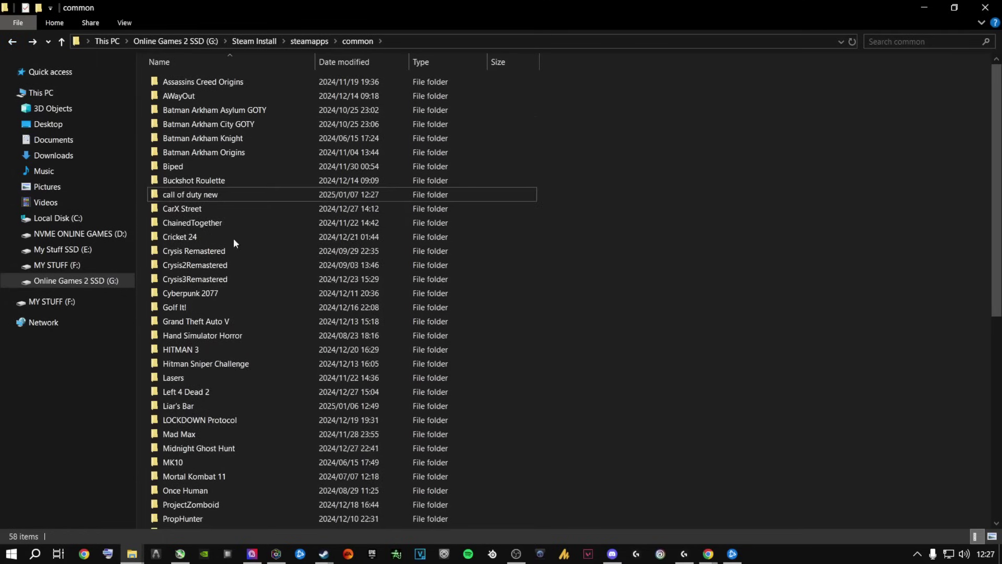
left_click(985, 7)
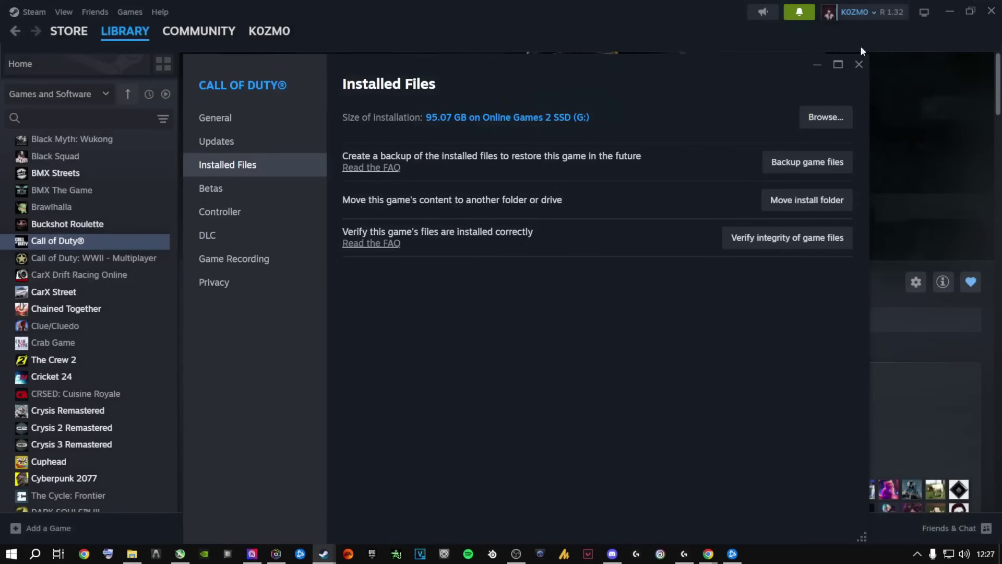
left_click(859, 65)
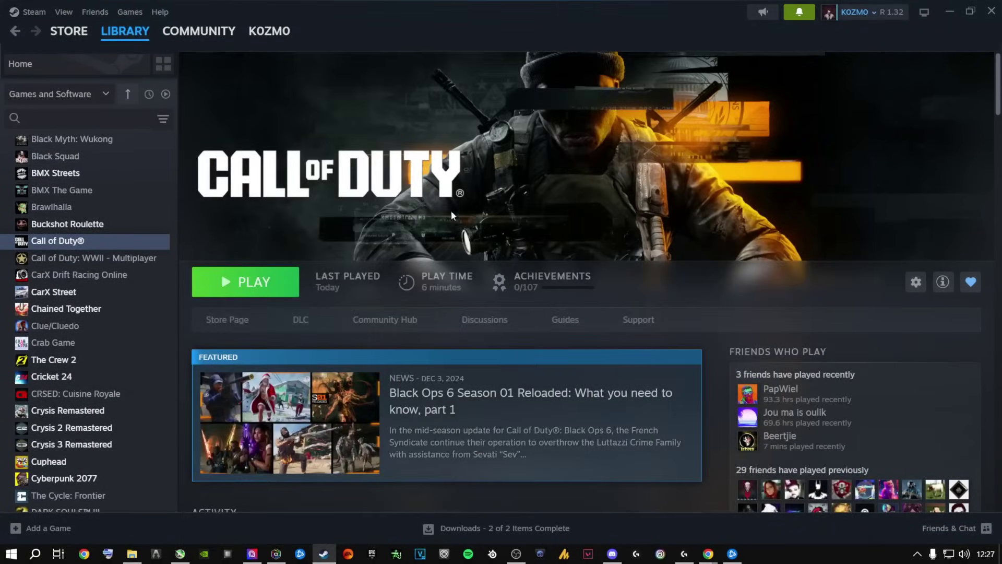
Uninstall Call of Duty from the Steam library and confirm the removal
right_click(79, 244)
mouse_move(166, 330)
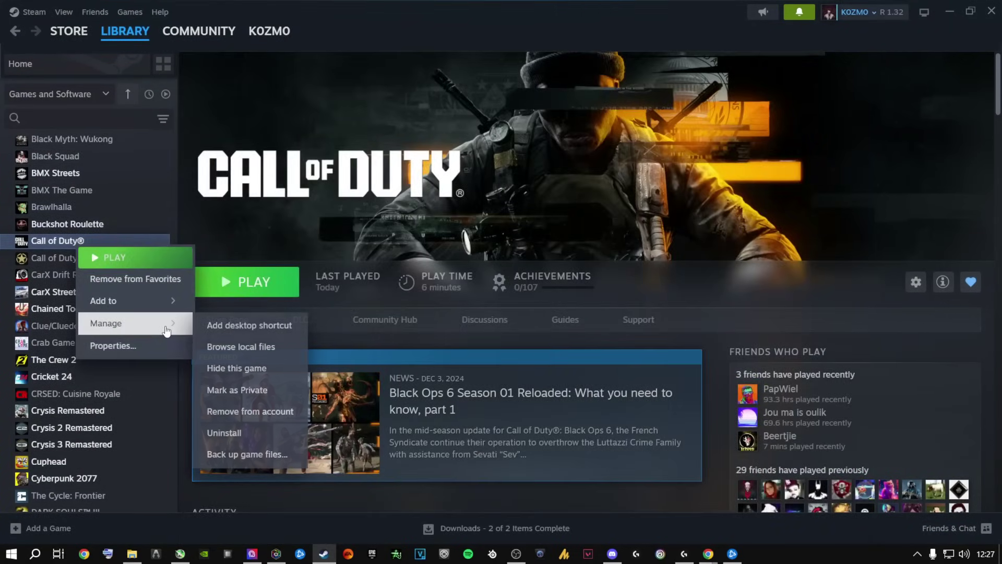
left_click(224, 433)
left_click(558, 321)
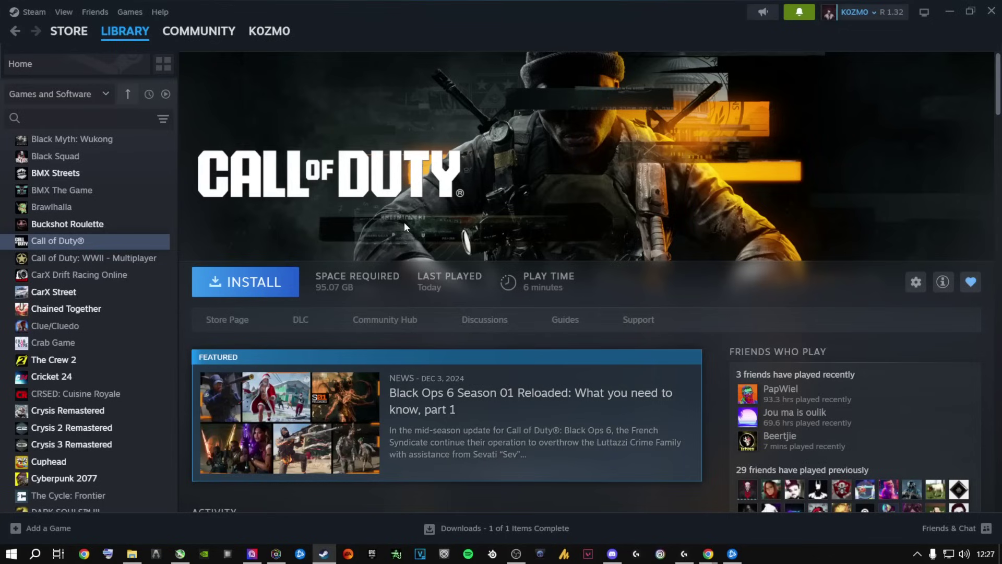
Start installing Call of Duty to Online Games 2 SSD (G:), and pause the download once it is running
left_click(247, 290)
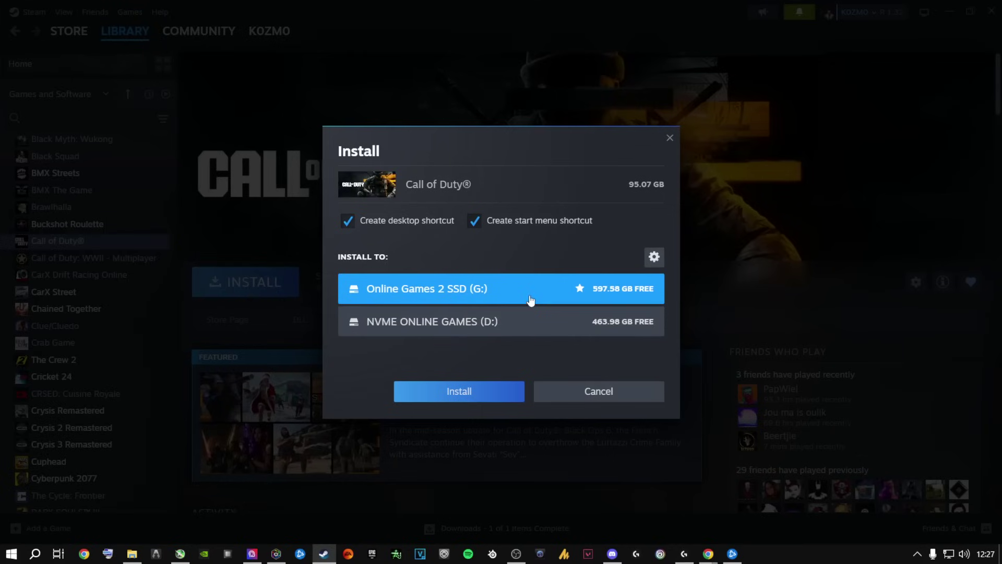
left_click(477, 390)
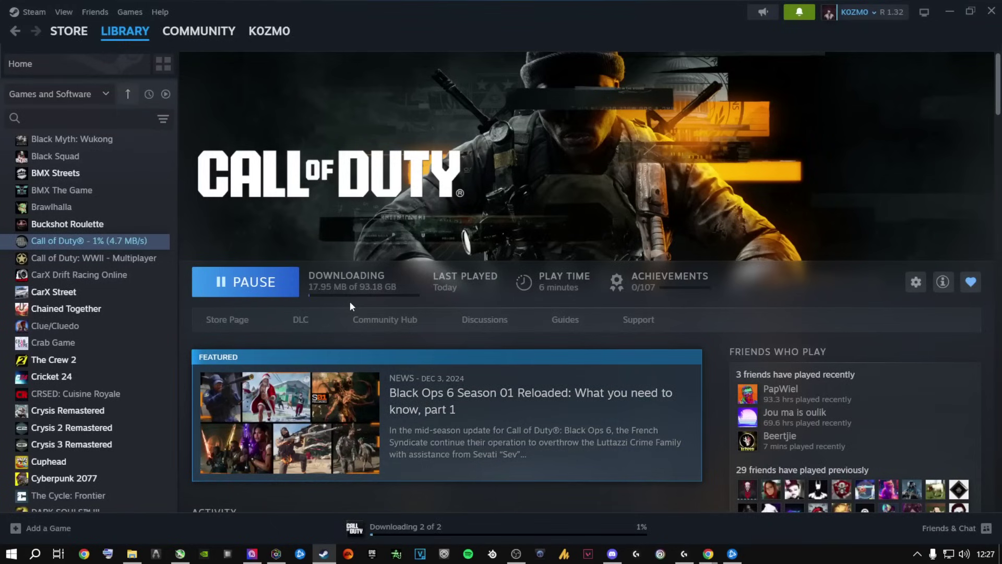
left_click(245, 285)
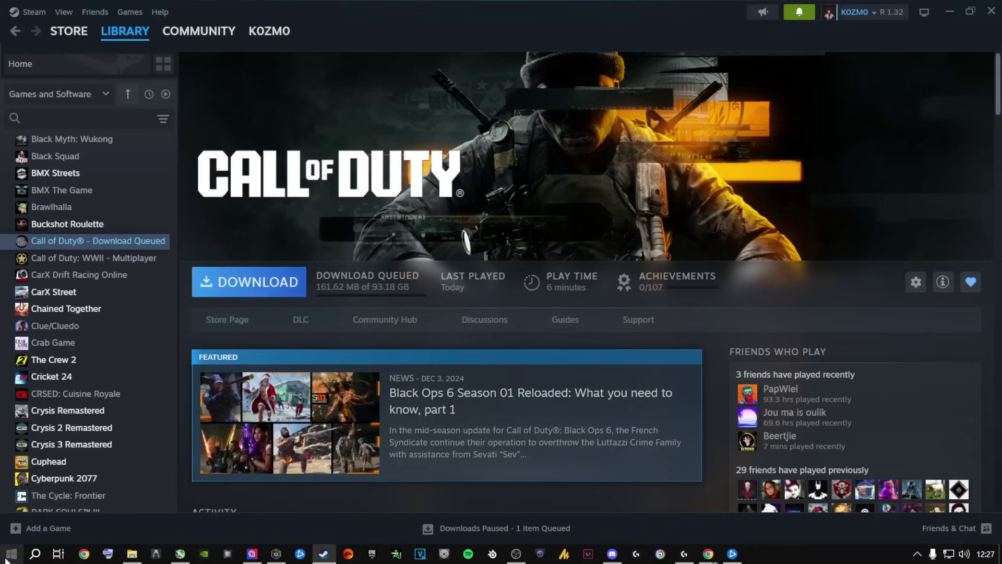
In File Explorer, browse on Online Games 2 SSD (G:) to the common folder inside Steam Install\steamapps
left_click(22, 552)
left_click(248, 227)
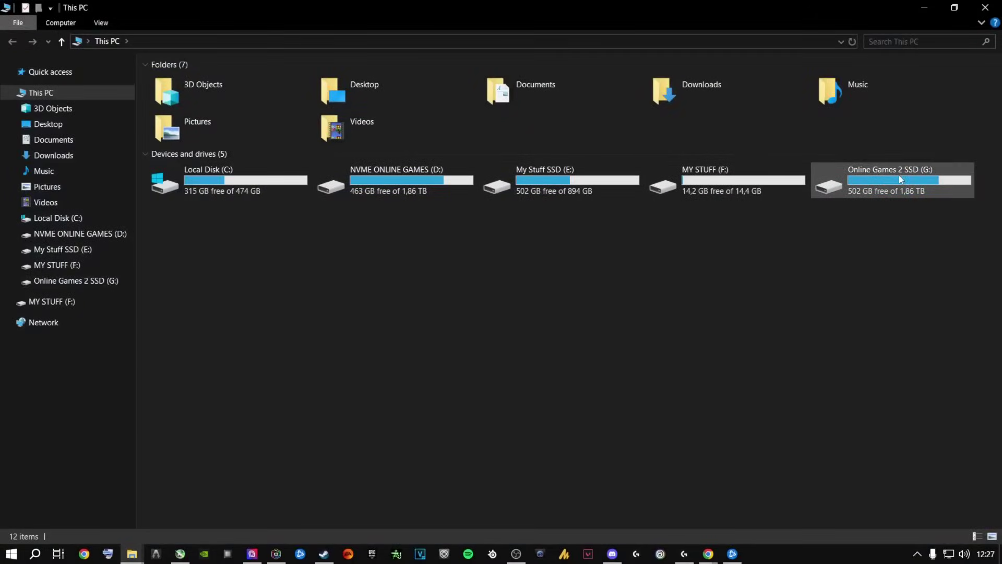
double_click(864, 184)
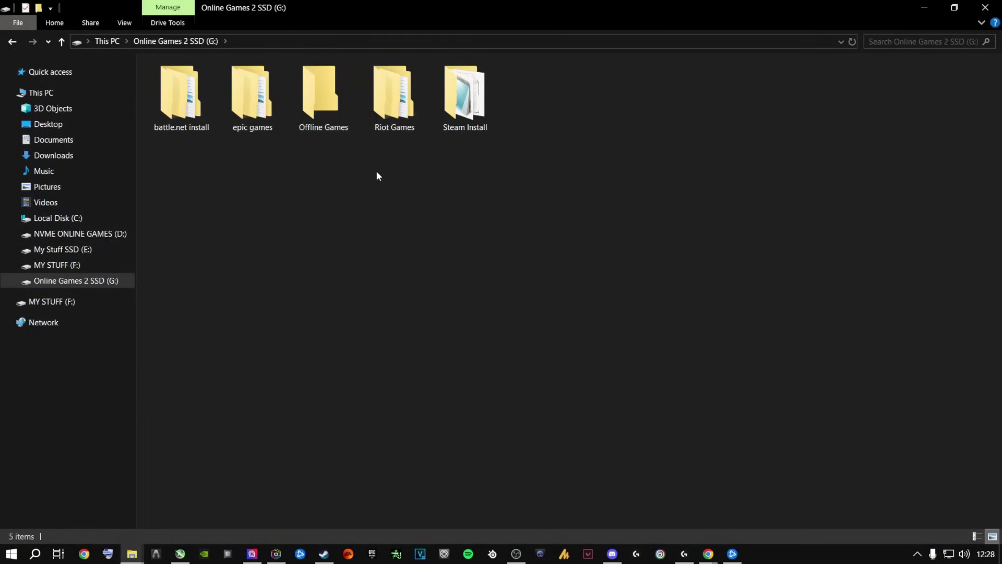
double_click(466, 104)
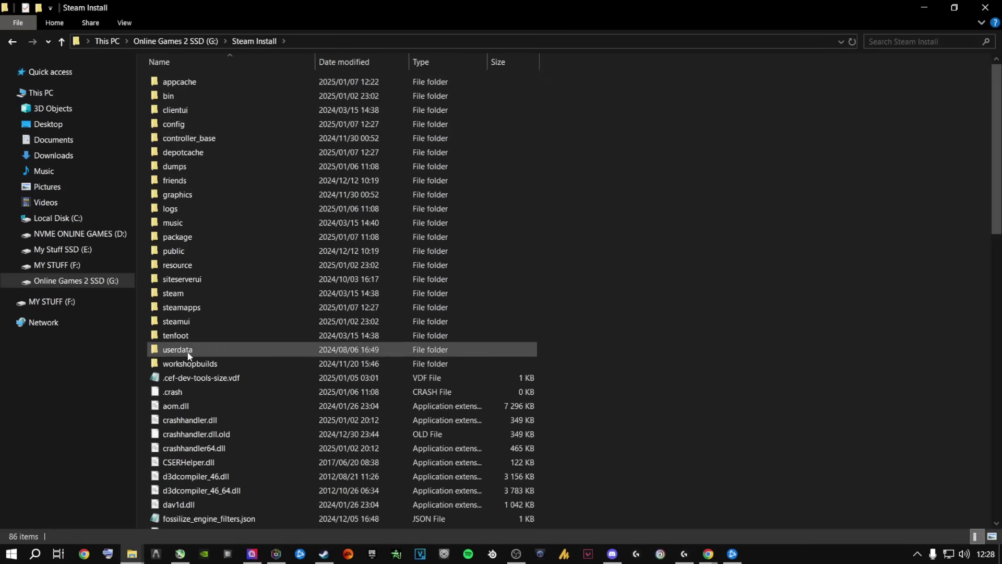
double_click(183, 308)
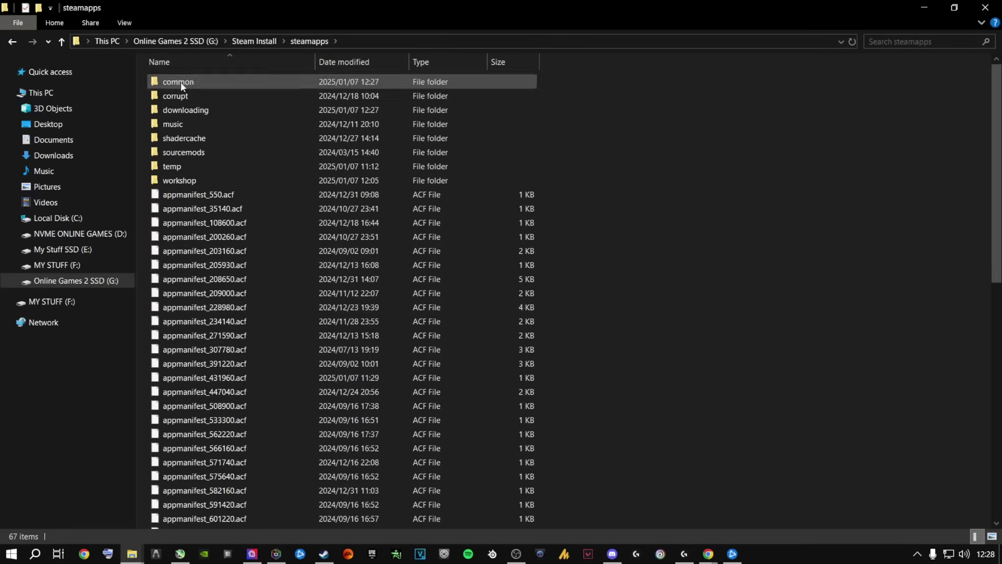
double_click(182, 84)
Check the contents of the new Call of Duty HQ folder, and return to common to compare it with call of duty new
left_click(230, 195)
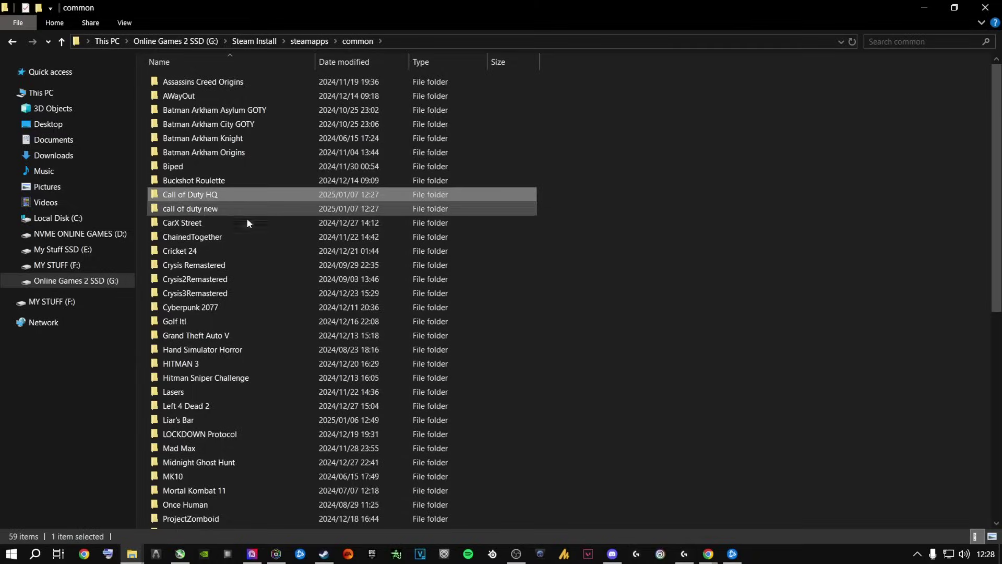
double_click(193, 196)
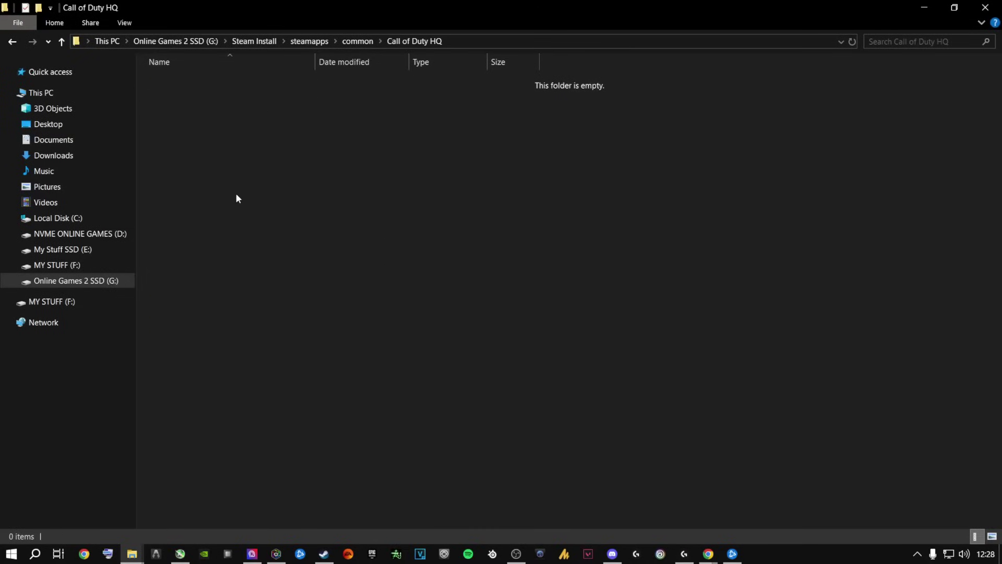
left_click(12, 41)
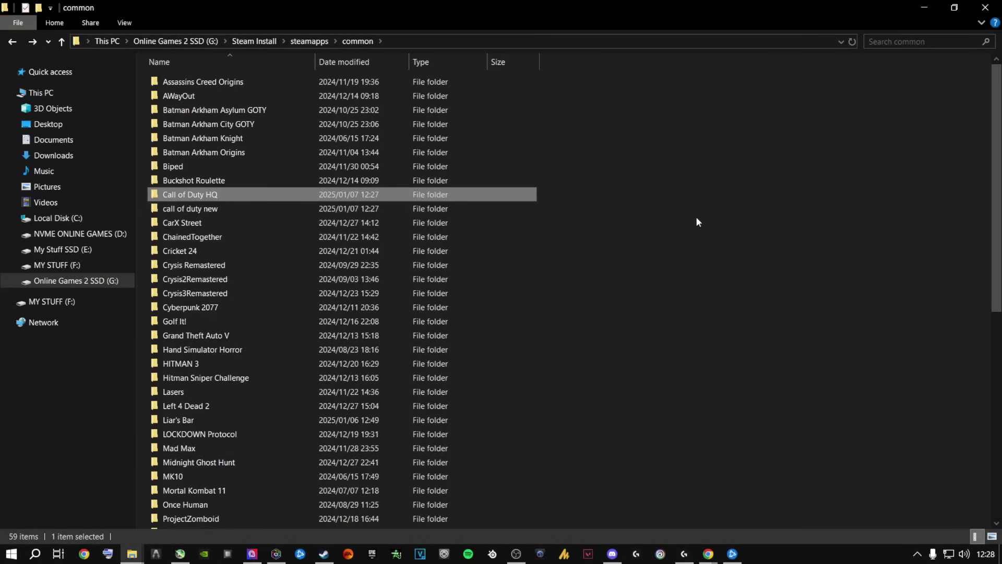
left_click(201, 209)
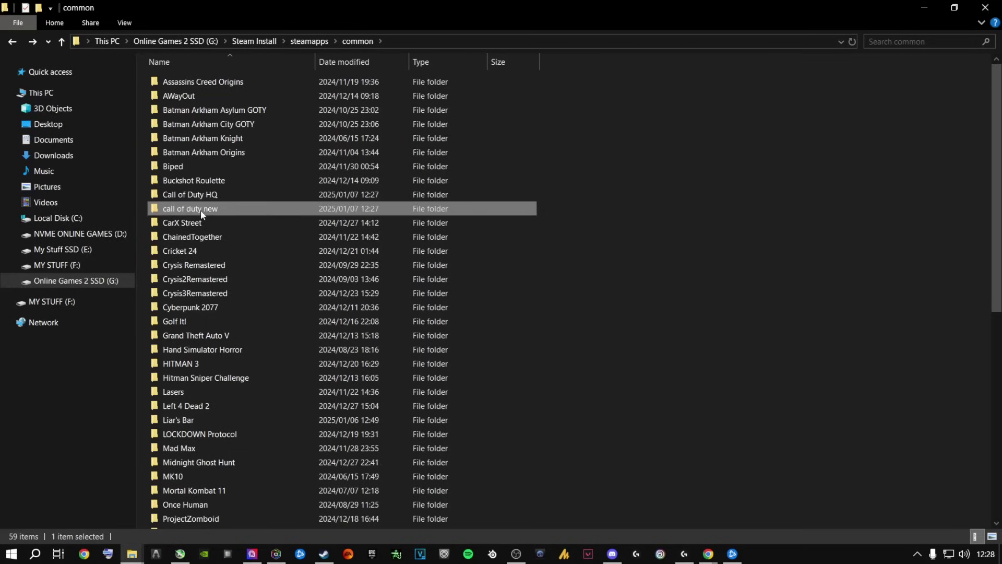
left_click(203, 197)
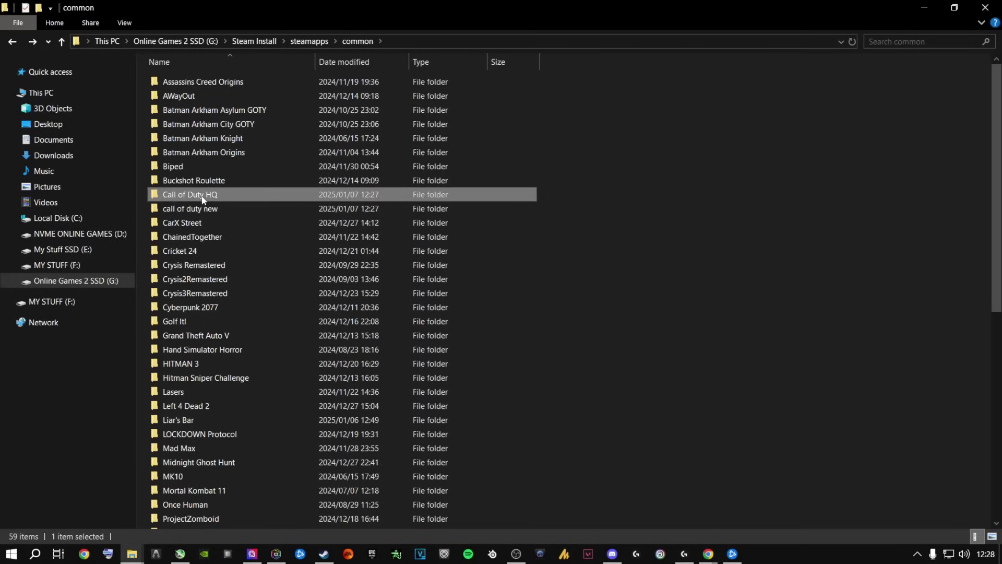
Switch back to Steam and uninstall the paused Call of Duty download
left_click_drag(483, 5, 692, 139)
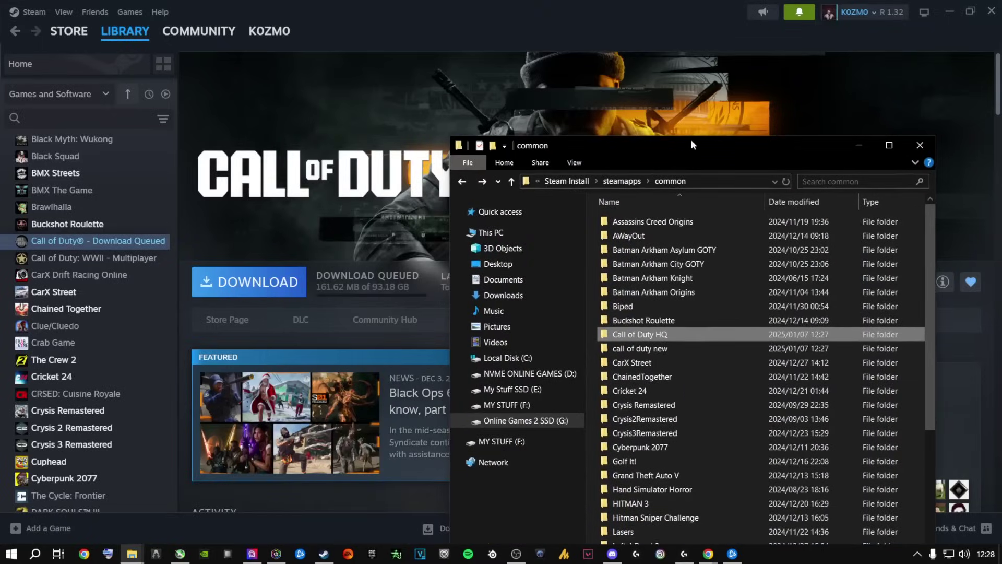
left_click(90, 245)
right_click(90, 245)
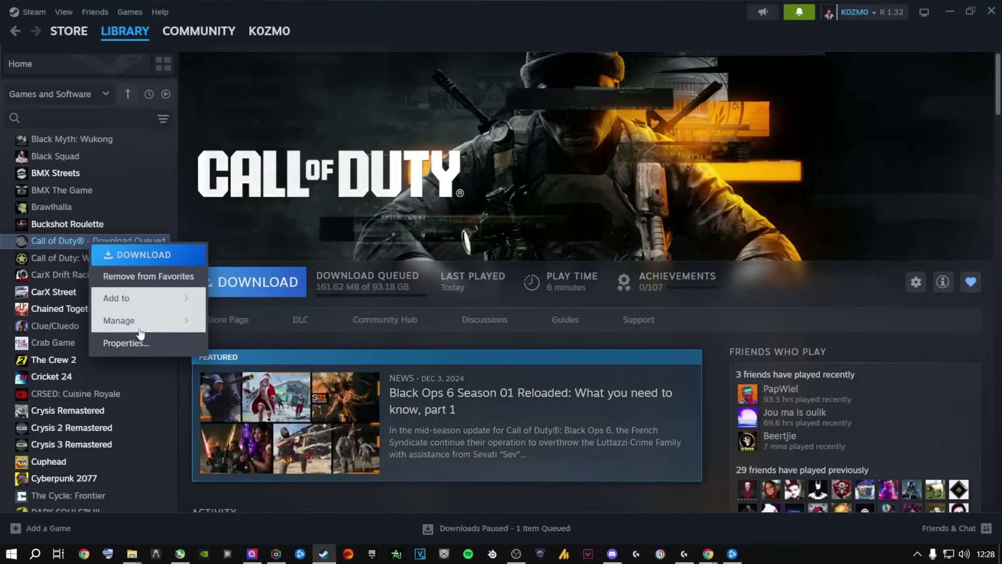
mouse_move(154, 324)
left_click(269, 431)
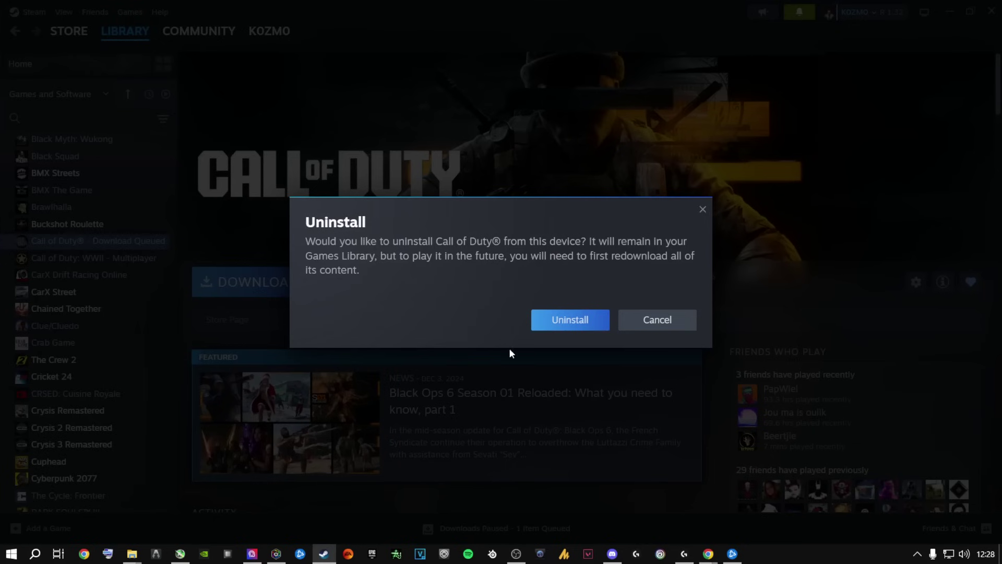
key("Return")
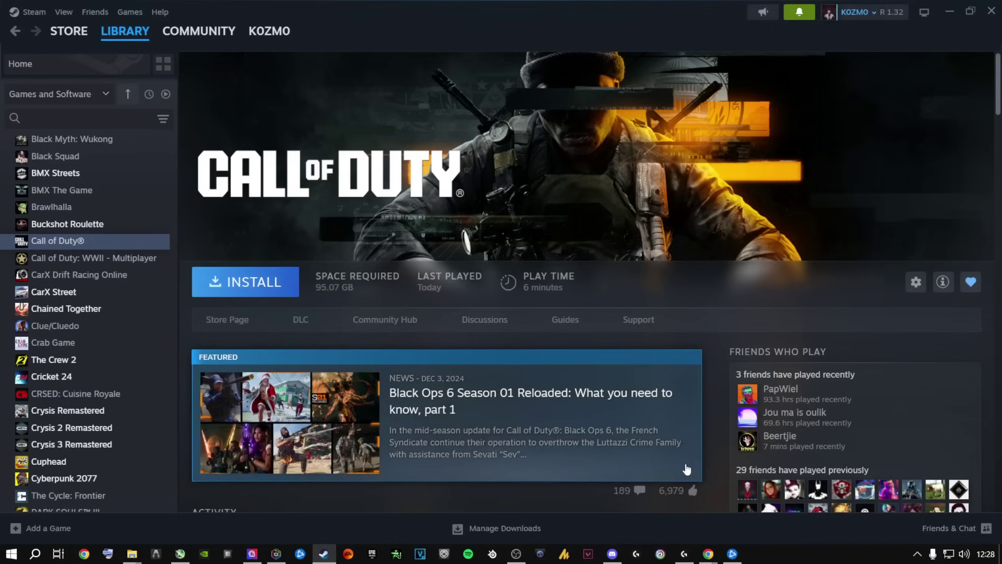
Move all files and folders from the call of duty new folder into the Call of Duty HQ folder in File Explorer
mouse_move(132, 553)
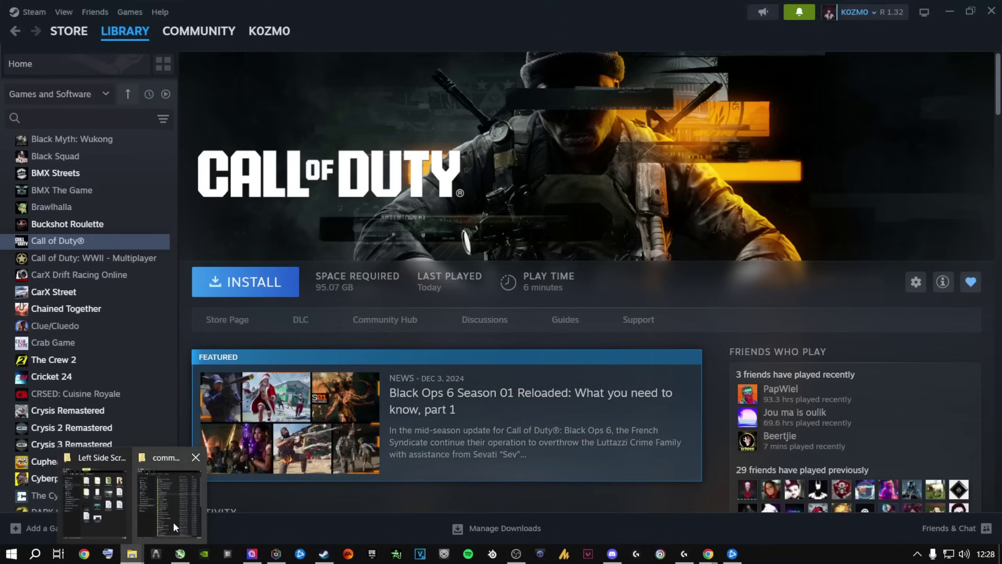
left_click(175, 524)
left_click_drag(724, 149, 459, 1)
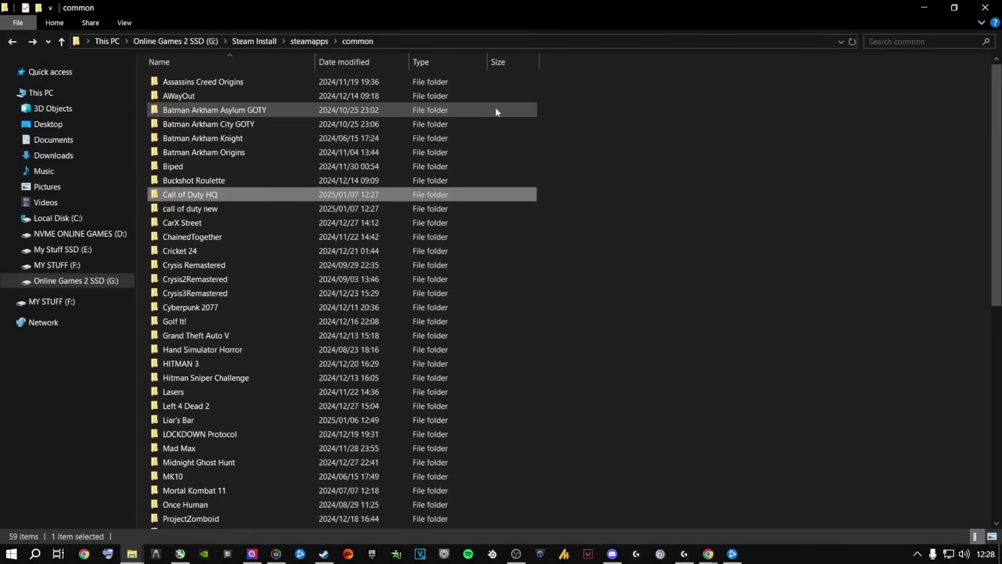
double_click(194, 210)
left_click(164, 82)
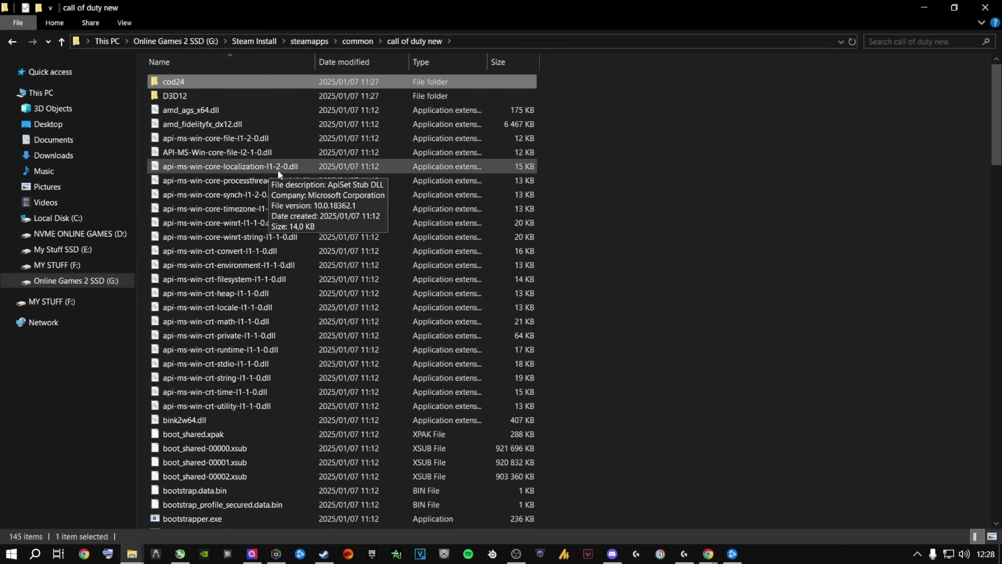
key("ctrl+a")
right_click(234, 158)
left_click(259, 236)
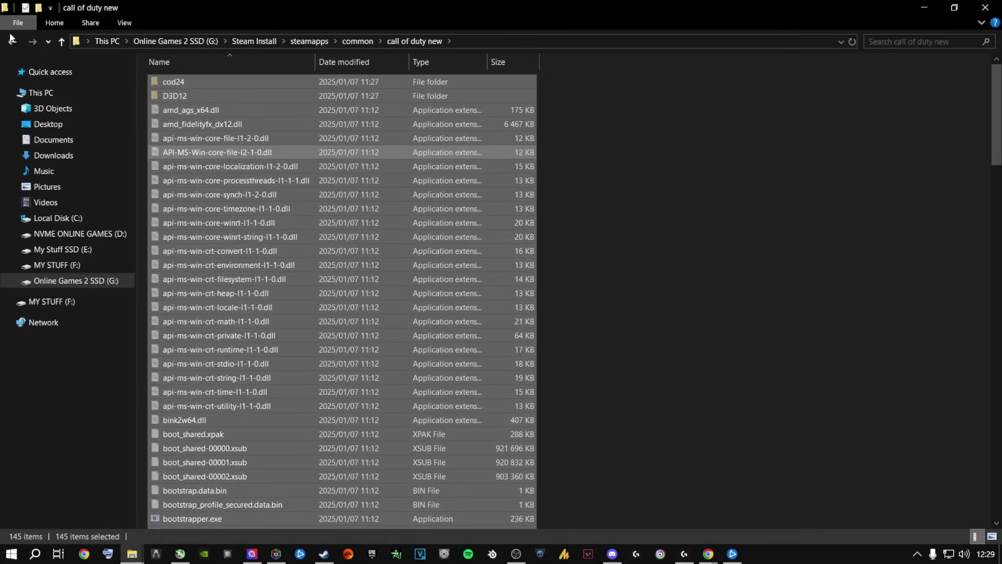
left_click(12, 44)
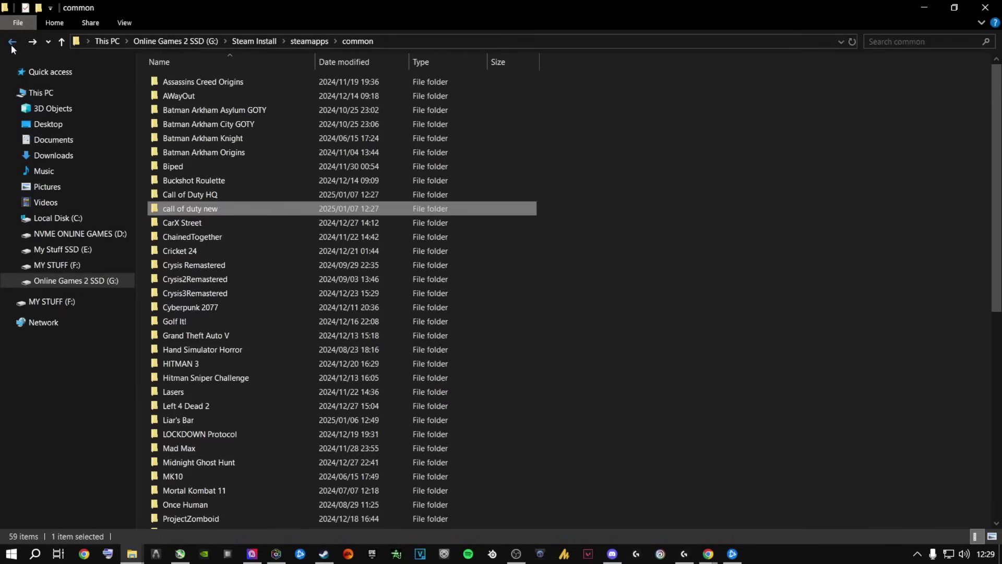
double_click(189, 200)
right_click(238, 181)
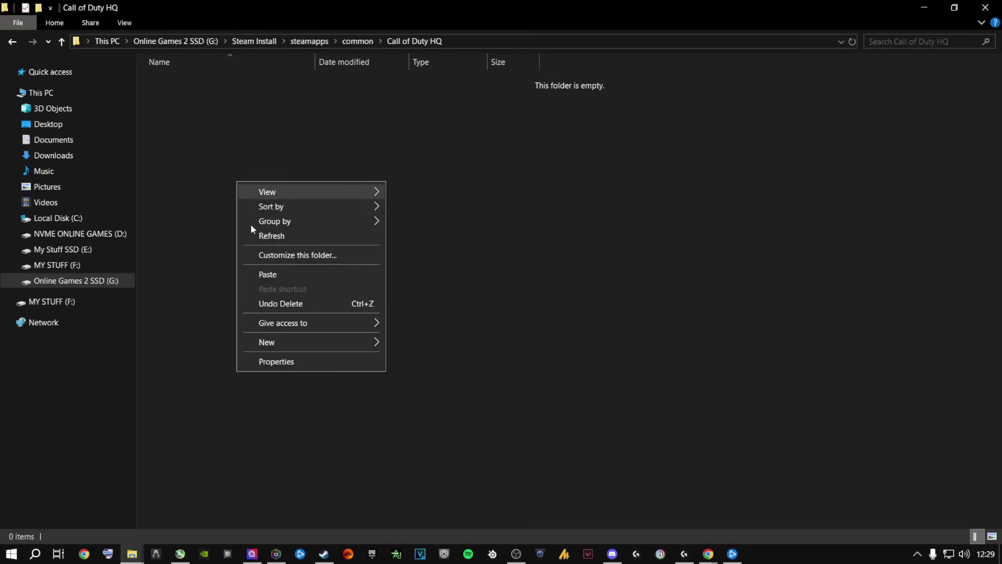
left_click(271, 277)
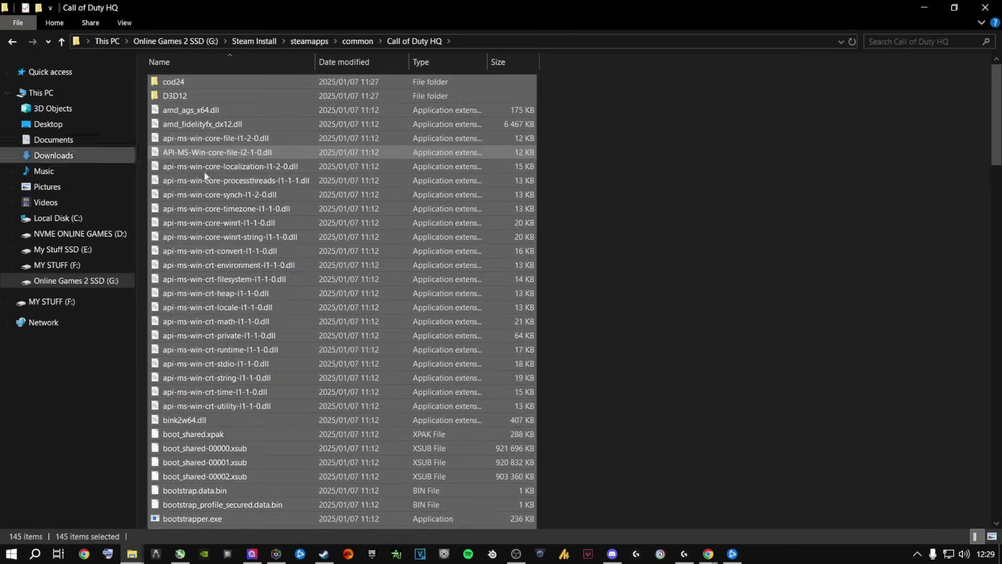
Delete the emptied call of duty new folder from common and close the File Explorer window
left_click(12, 41)
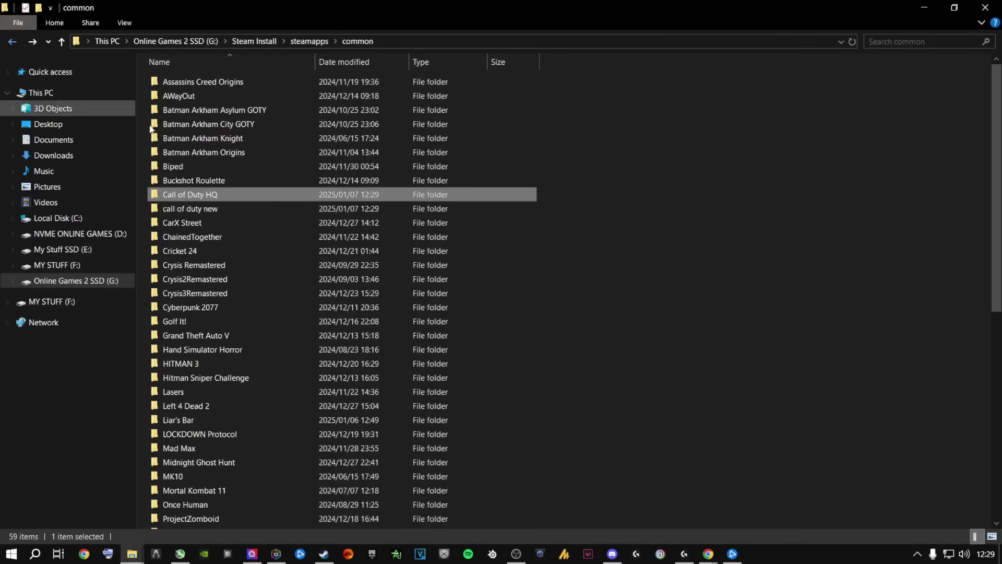
left_click(192, 211)
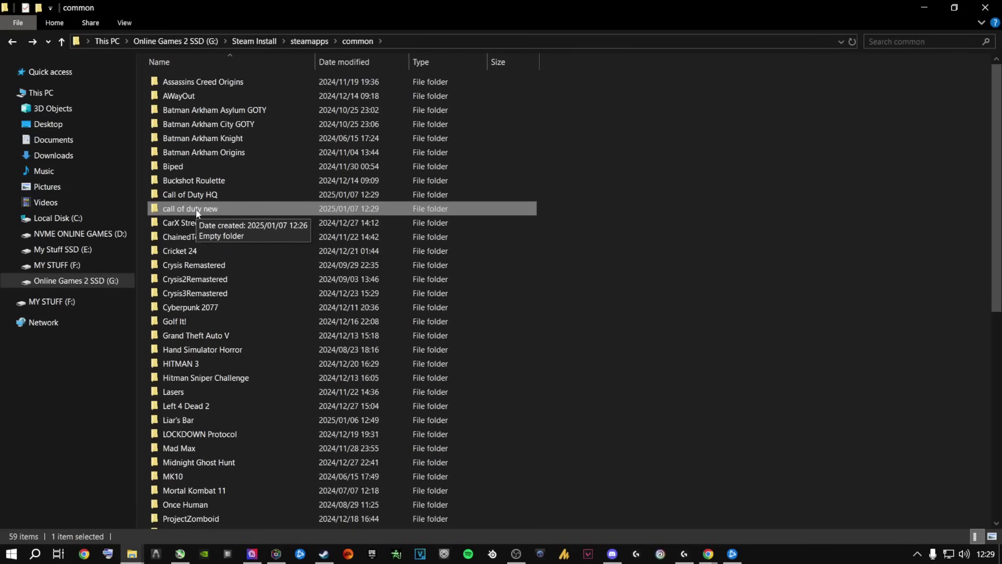
key("Delete")
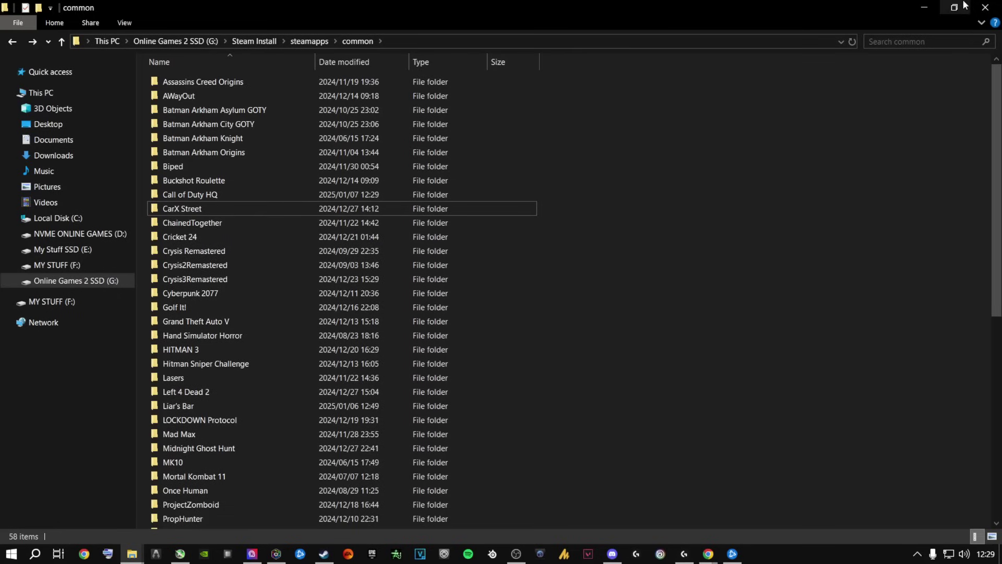
left_click(985, 7)
Install Call of Duty to Online Games 2 SSD (G:) from Steam and open the downloads page to follow the file validation
left_click(264, 287)
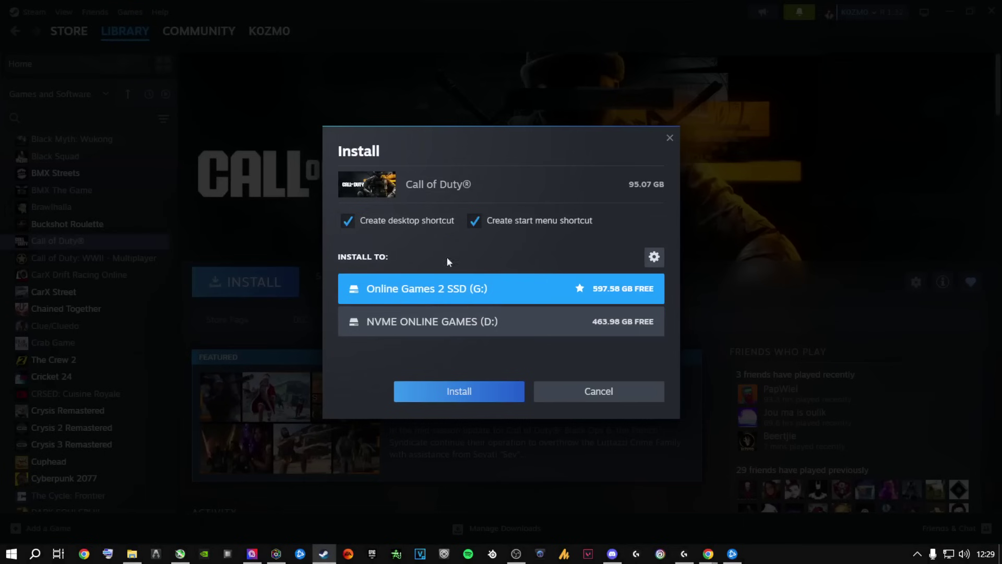
left_click(460, 392)
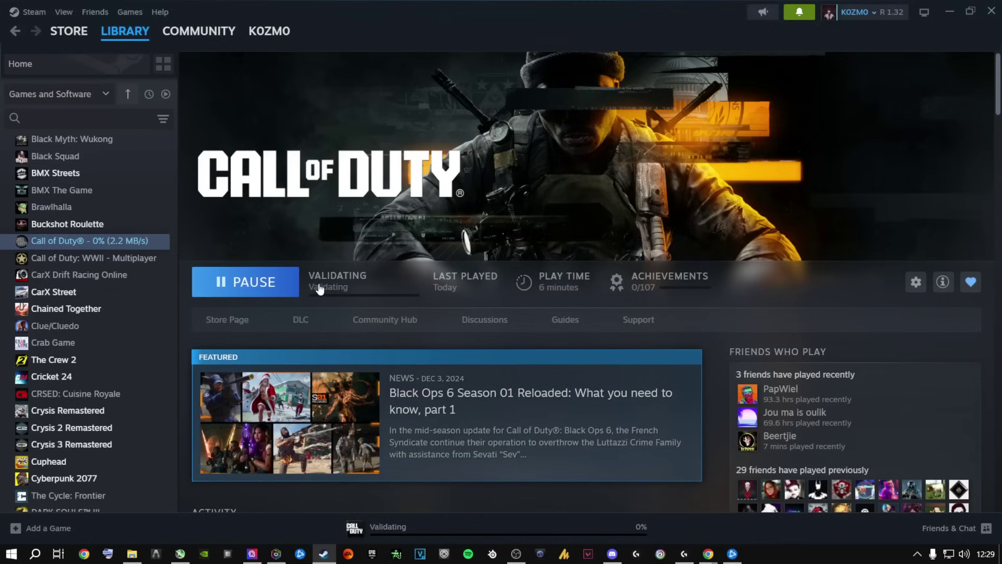
mouse_move(125, 31)
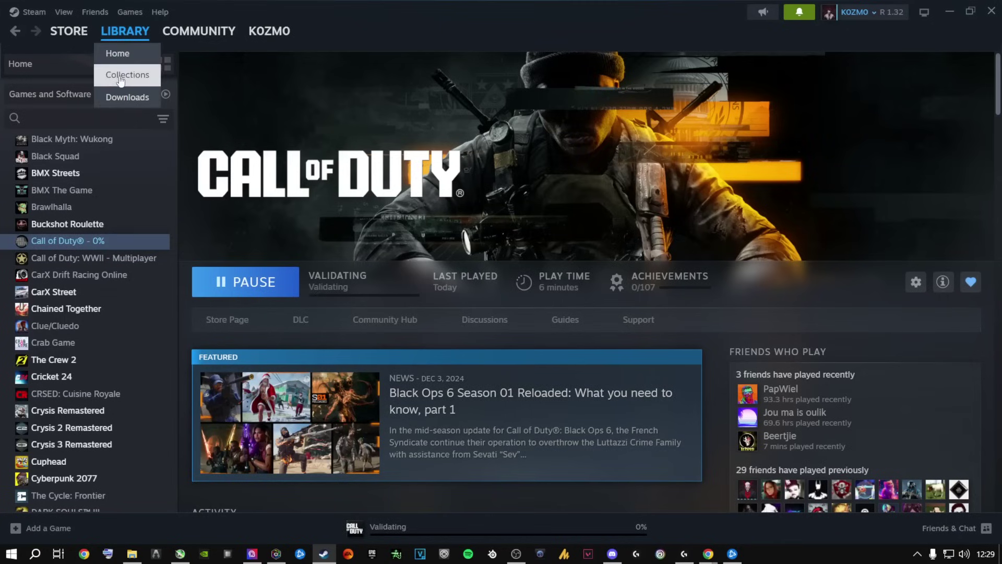
left_click(126, 96)
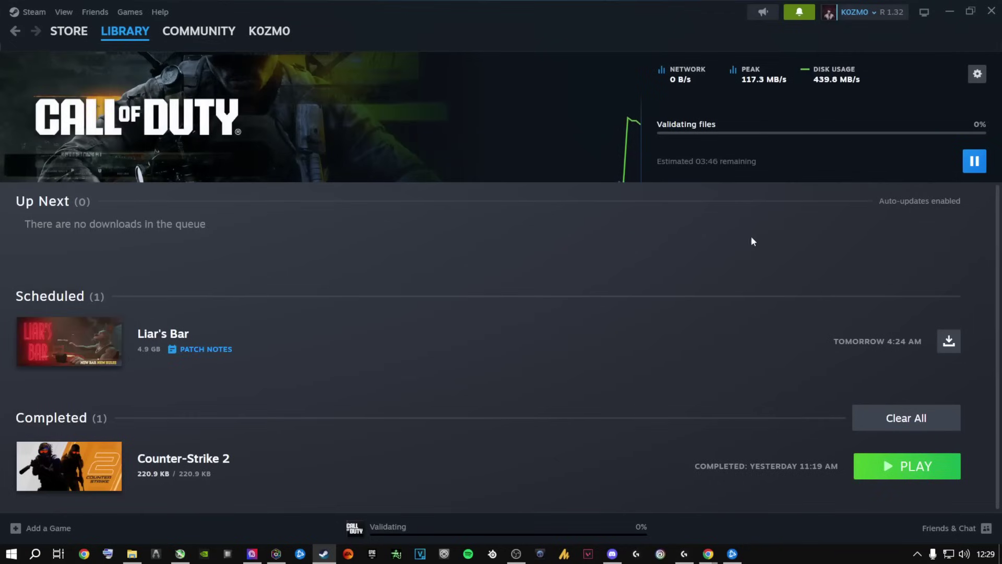